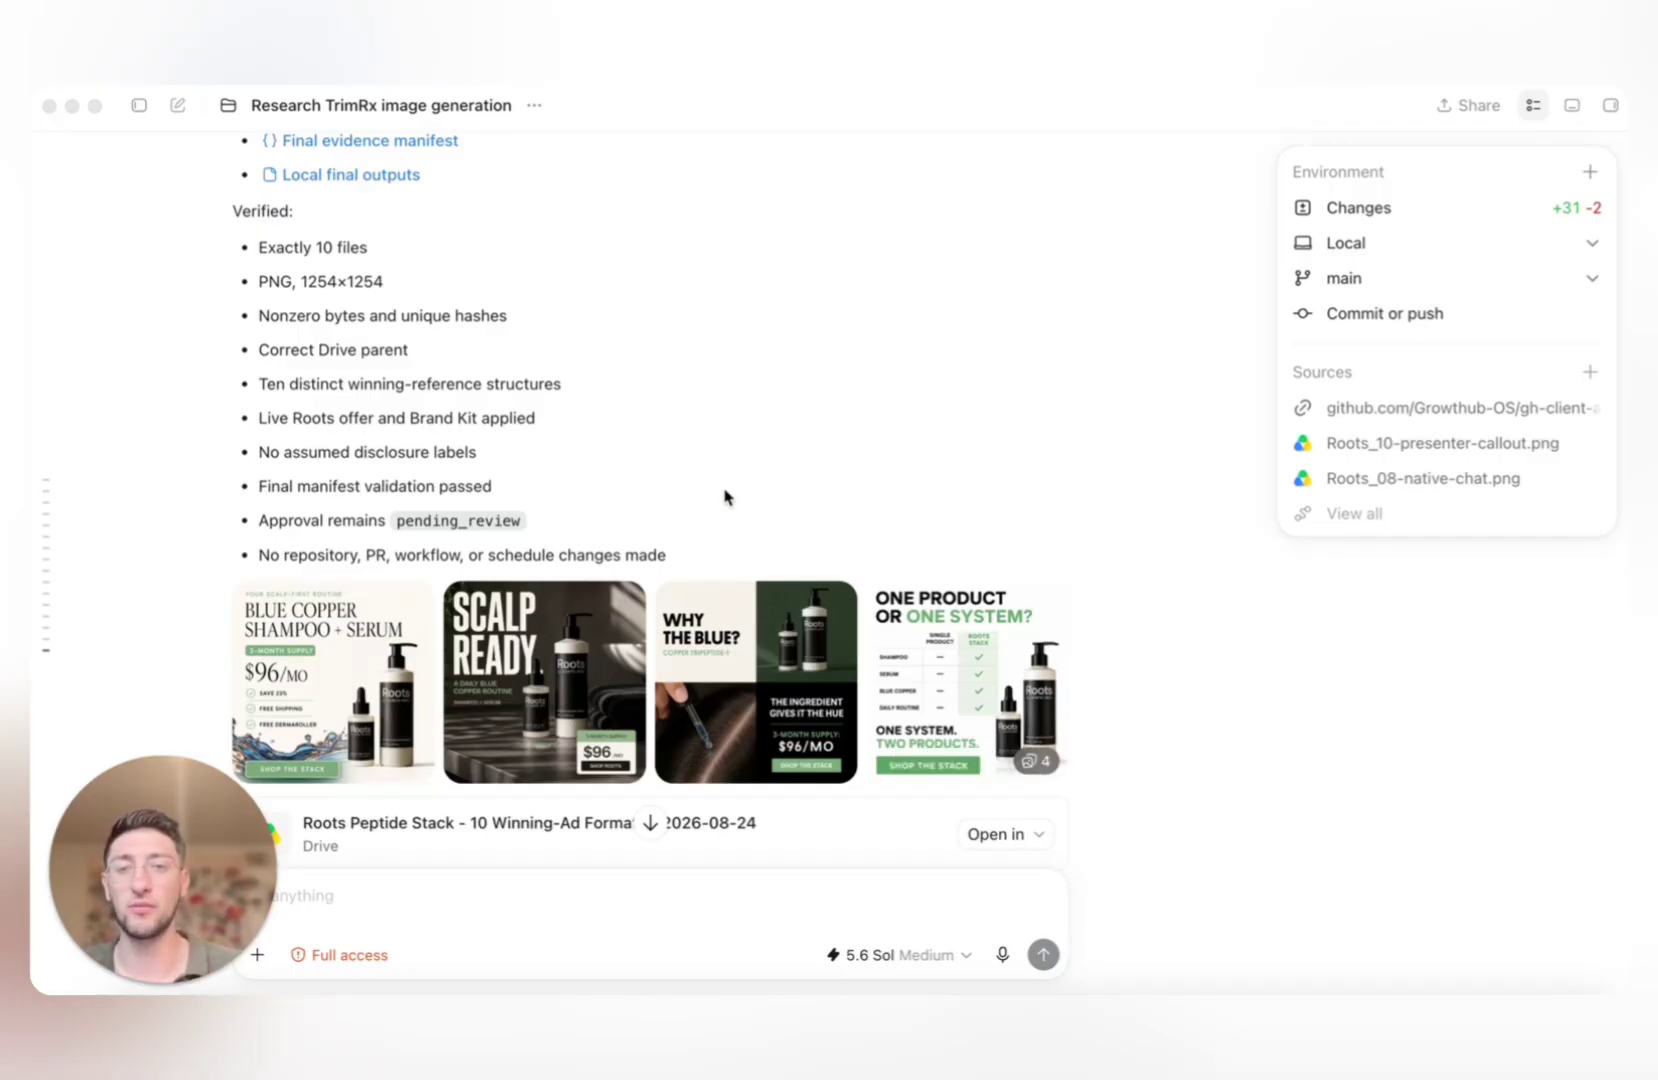
# Hide the environment summary and open the "One Product or One System?" ad from the generated results in the canvas.
pyautogui.scroll(-1, 728, 520)
pyautogui.scroll(-1, 726, 512)
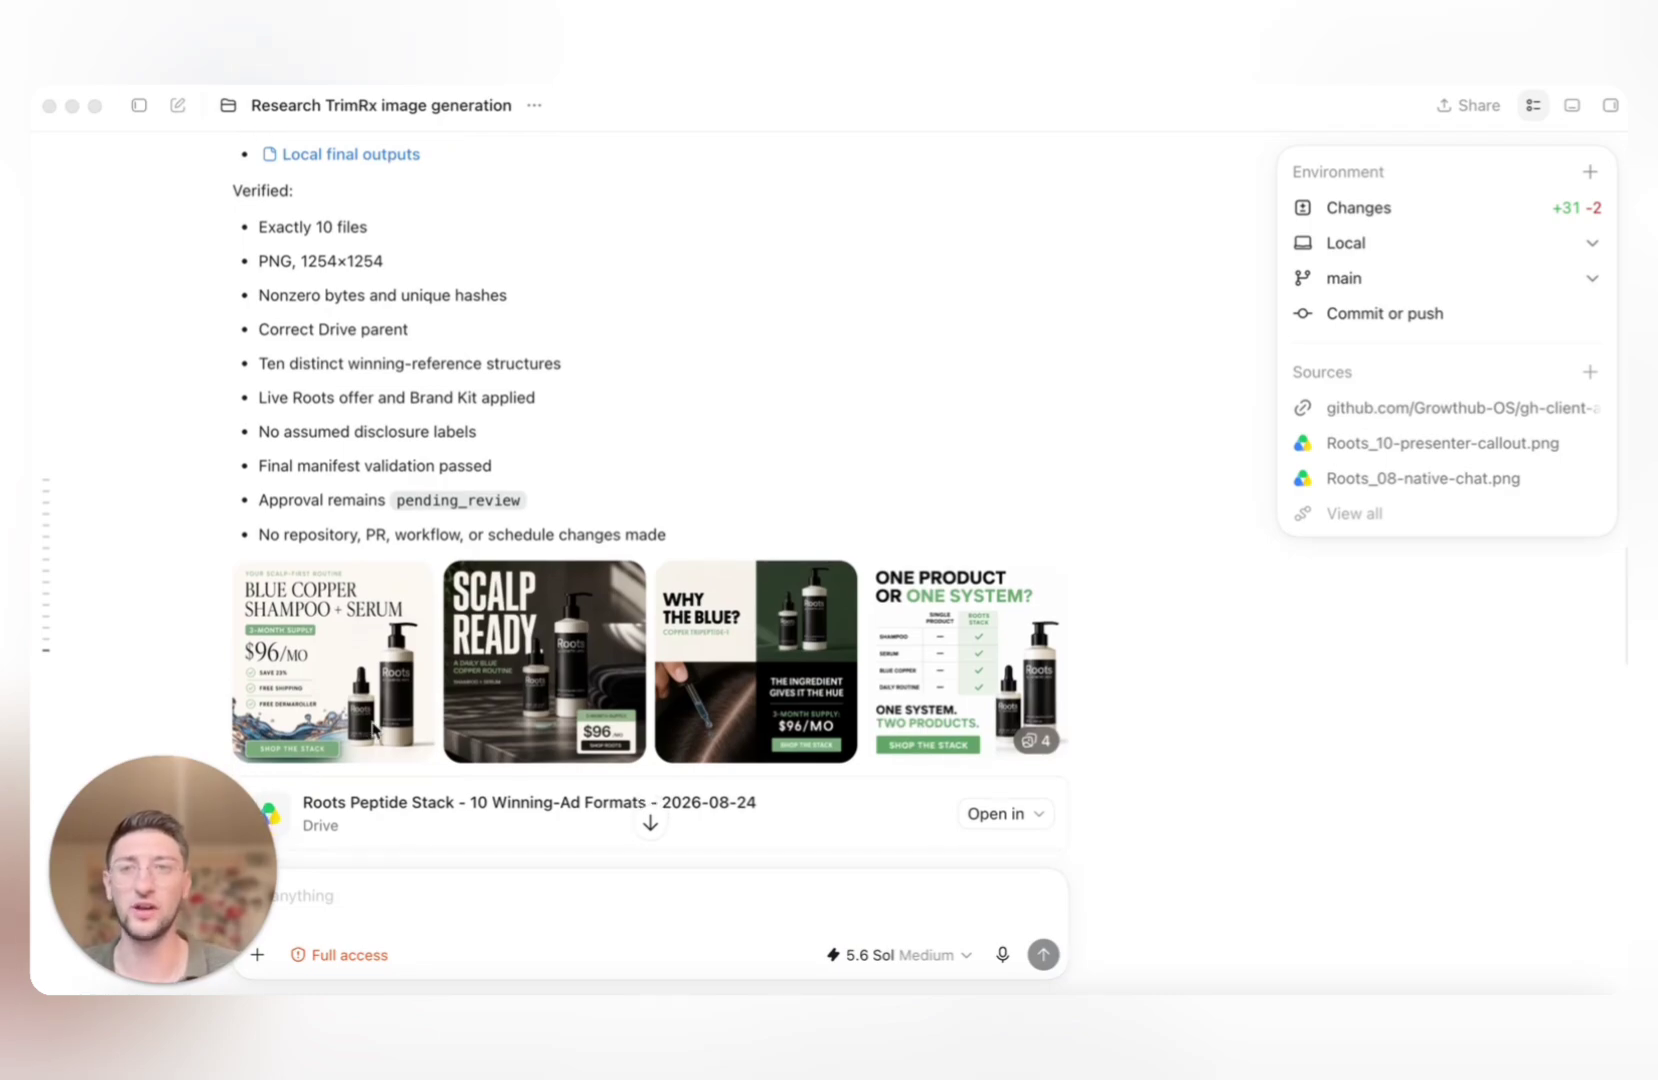
pyautogui.moveTo(161, 888); pyautogui.dragTo(1351, 273)
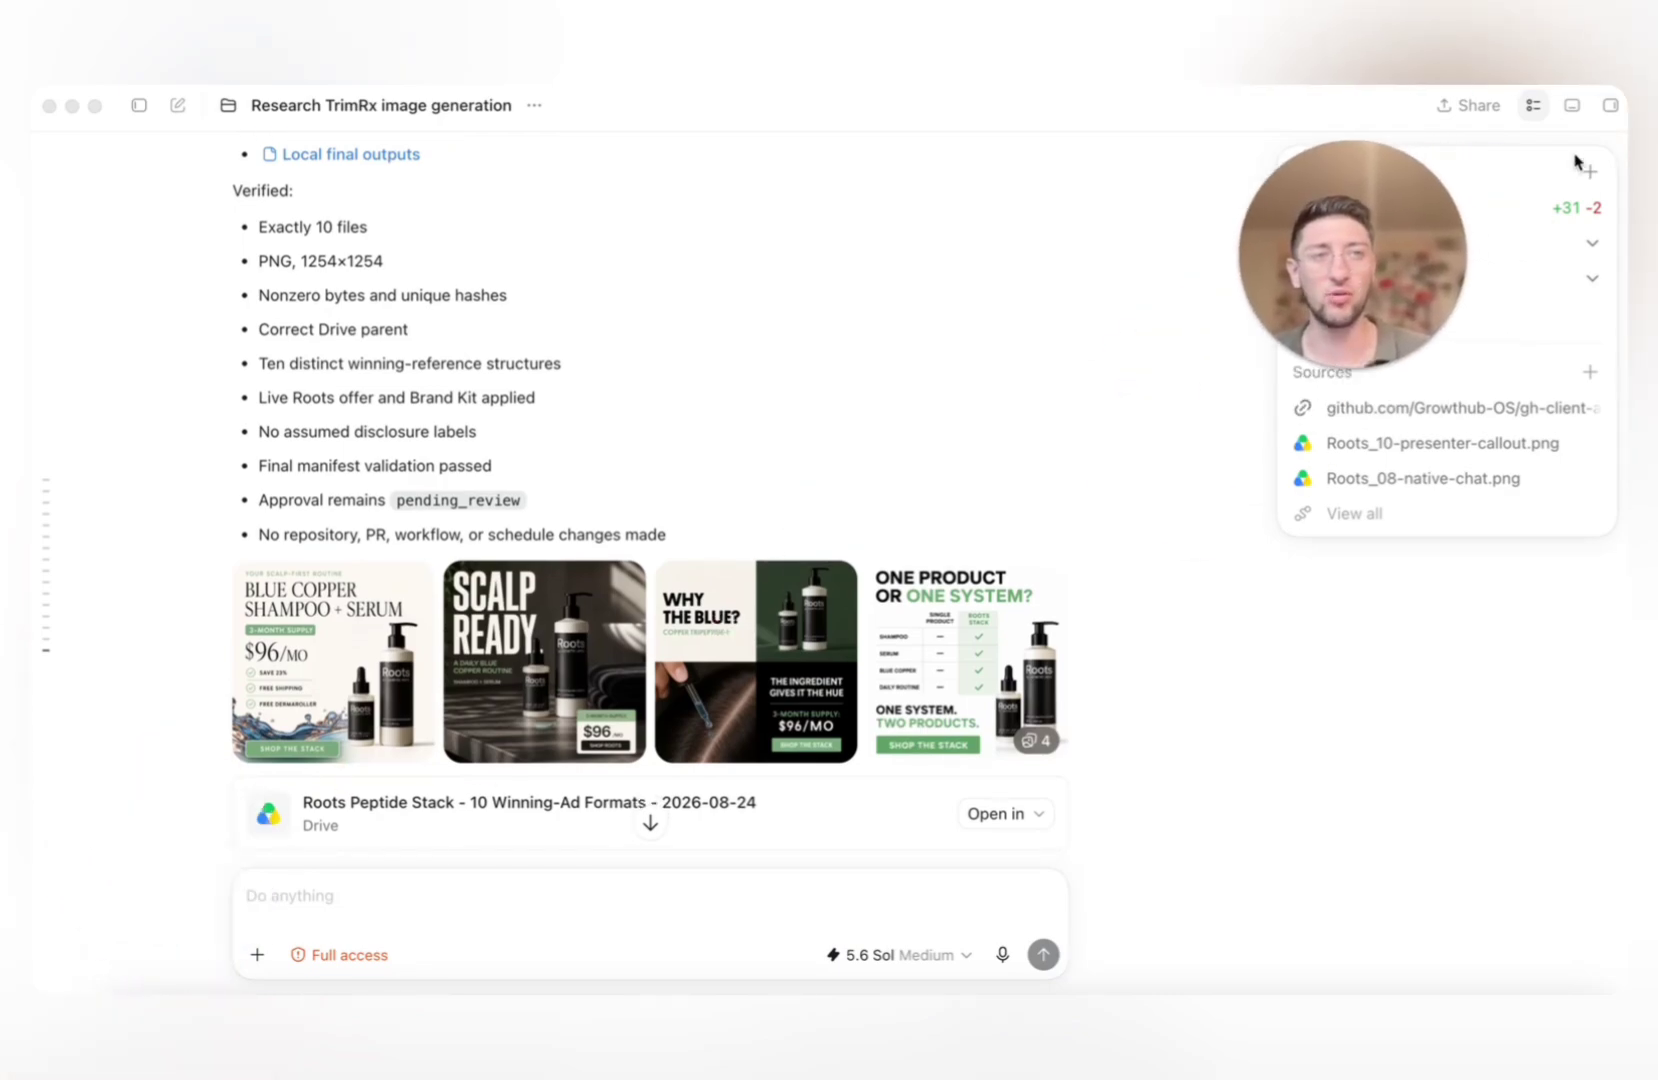
pyautogui.click(1532, 114)
pyautogui.click(1533, 112)
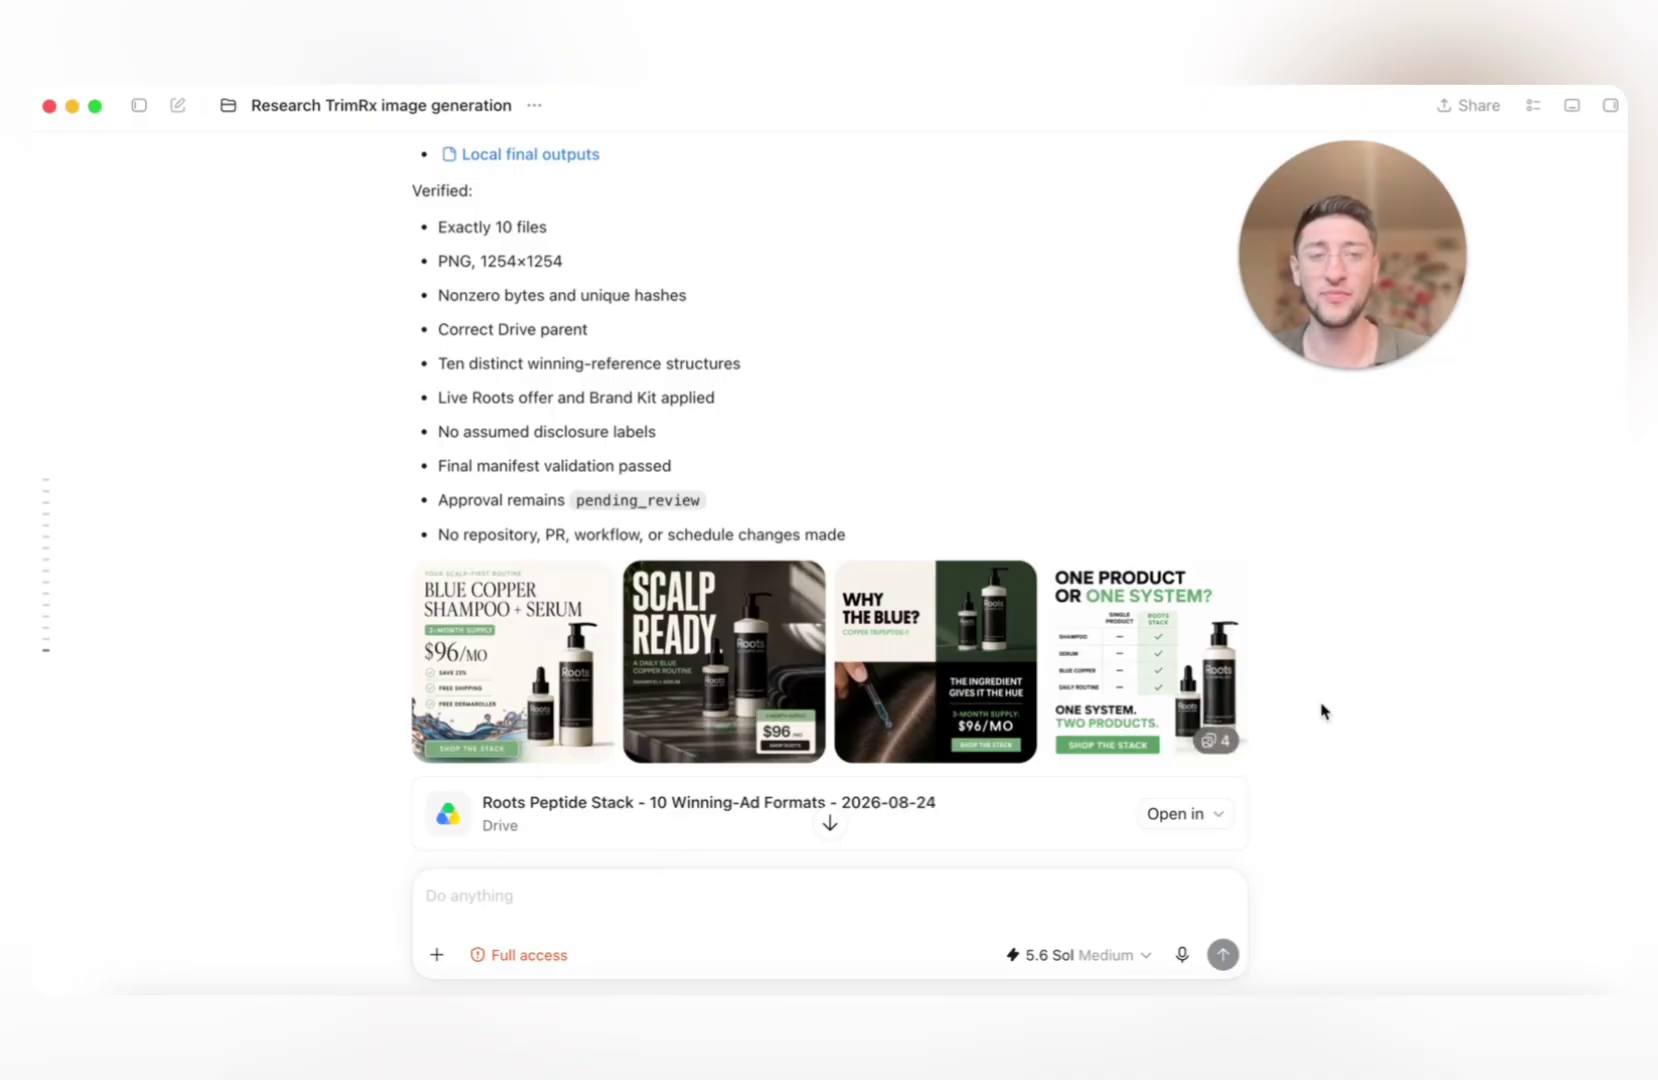
pyautogui.scroll(2, 824, 772)
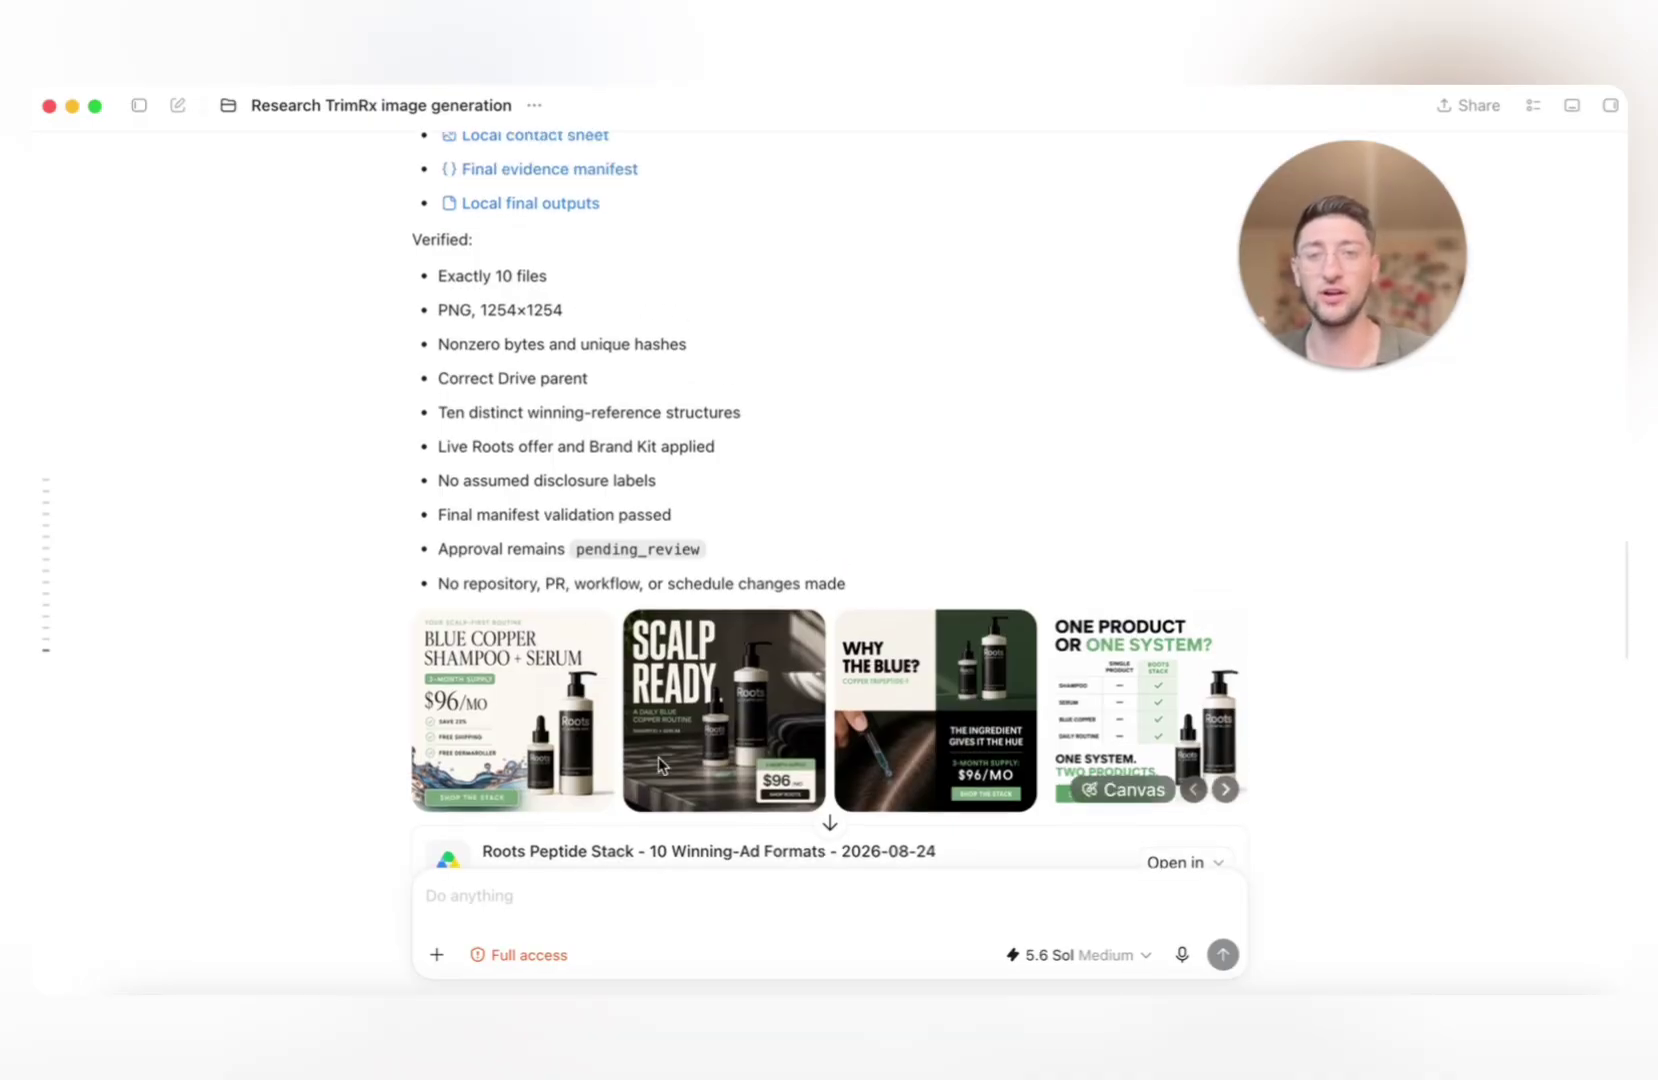
pyautogui.scroll(-1, 690, 736)
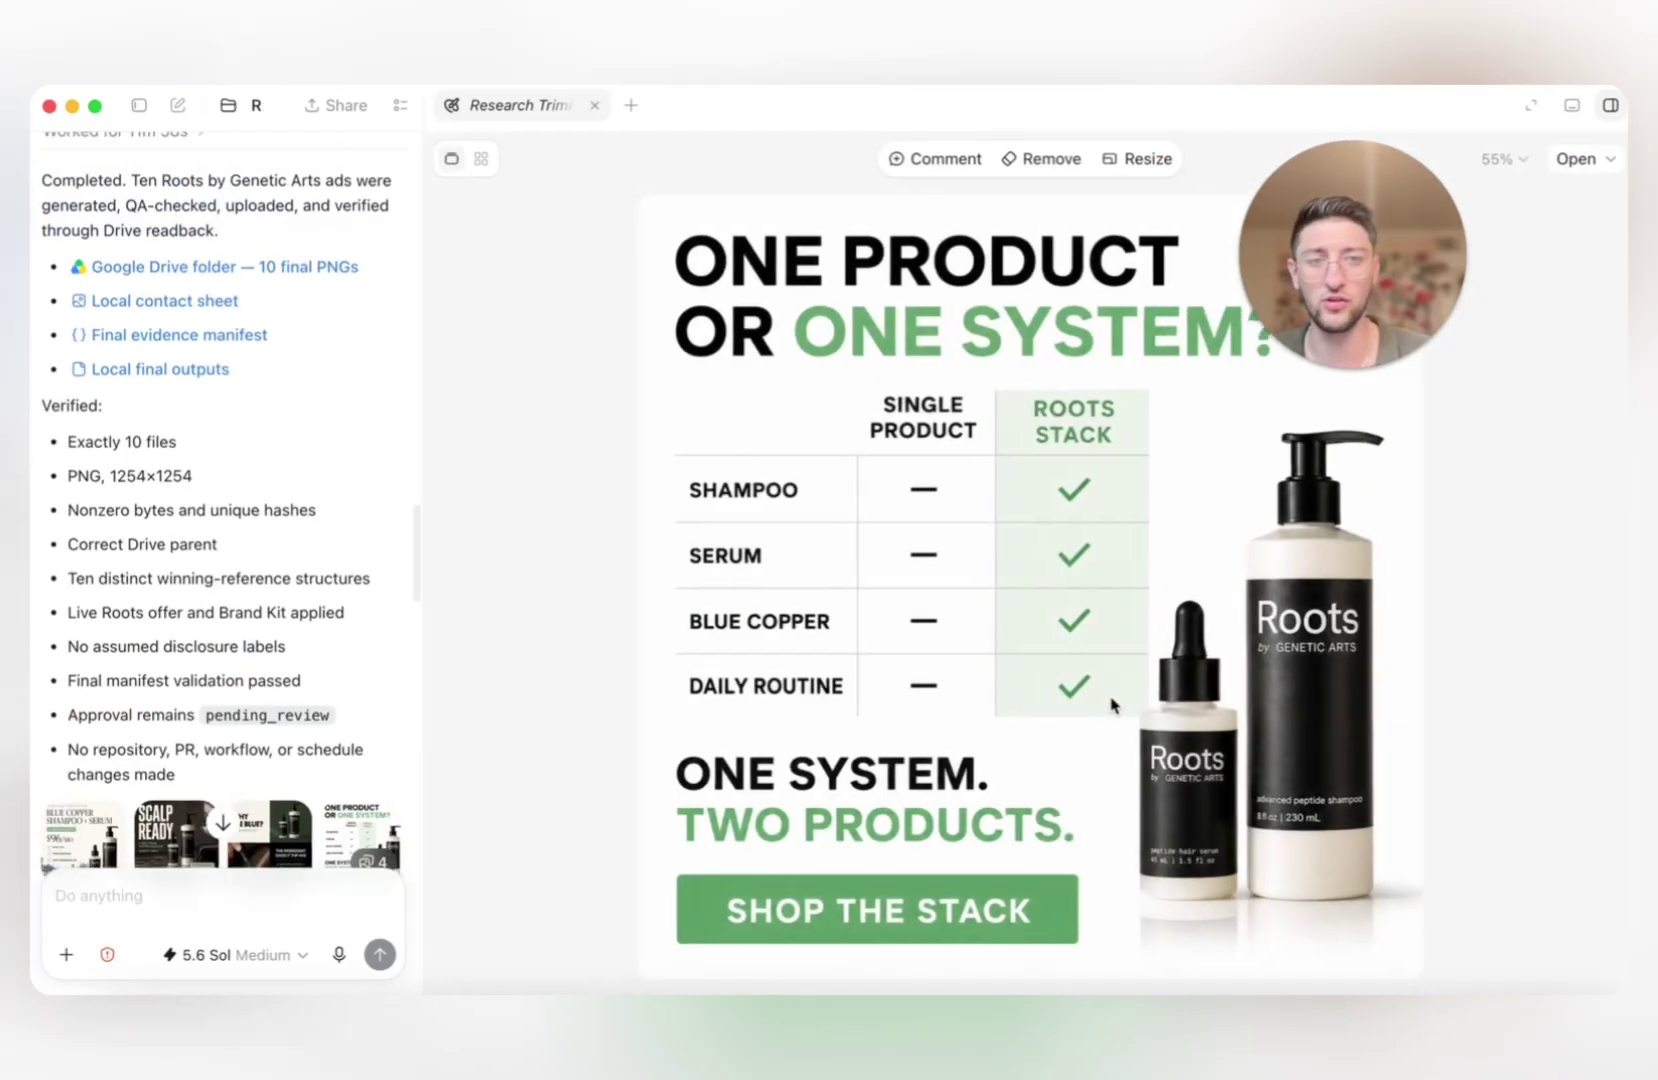
pyautogui.click(1109, 701)
# Send three ad comments: 10K+ Happy Customers text with review icons below the CTA, a grey 30-day money back guarantee badge, and a traditional non-peptide hair solutions comparison.
pyautogui.click(849, 157)
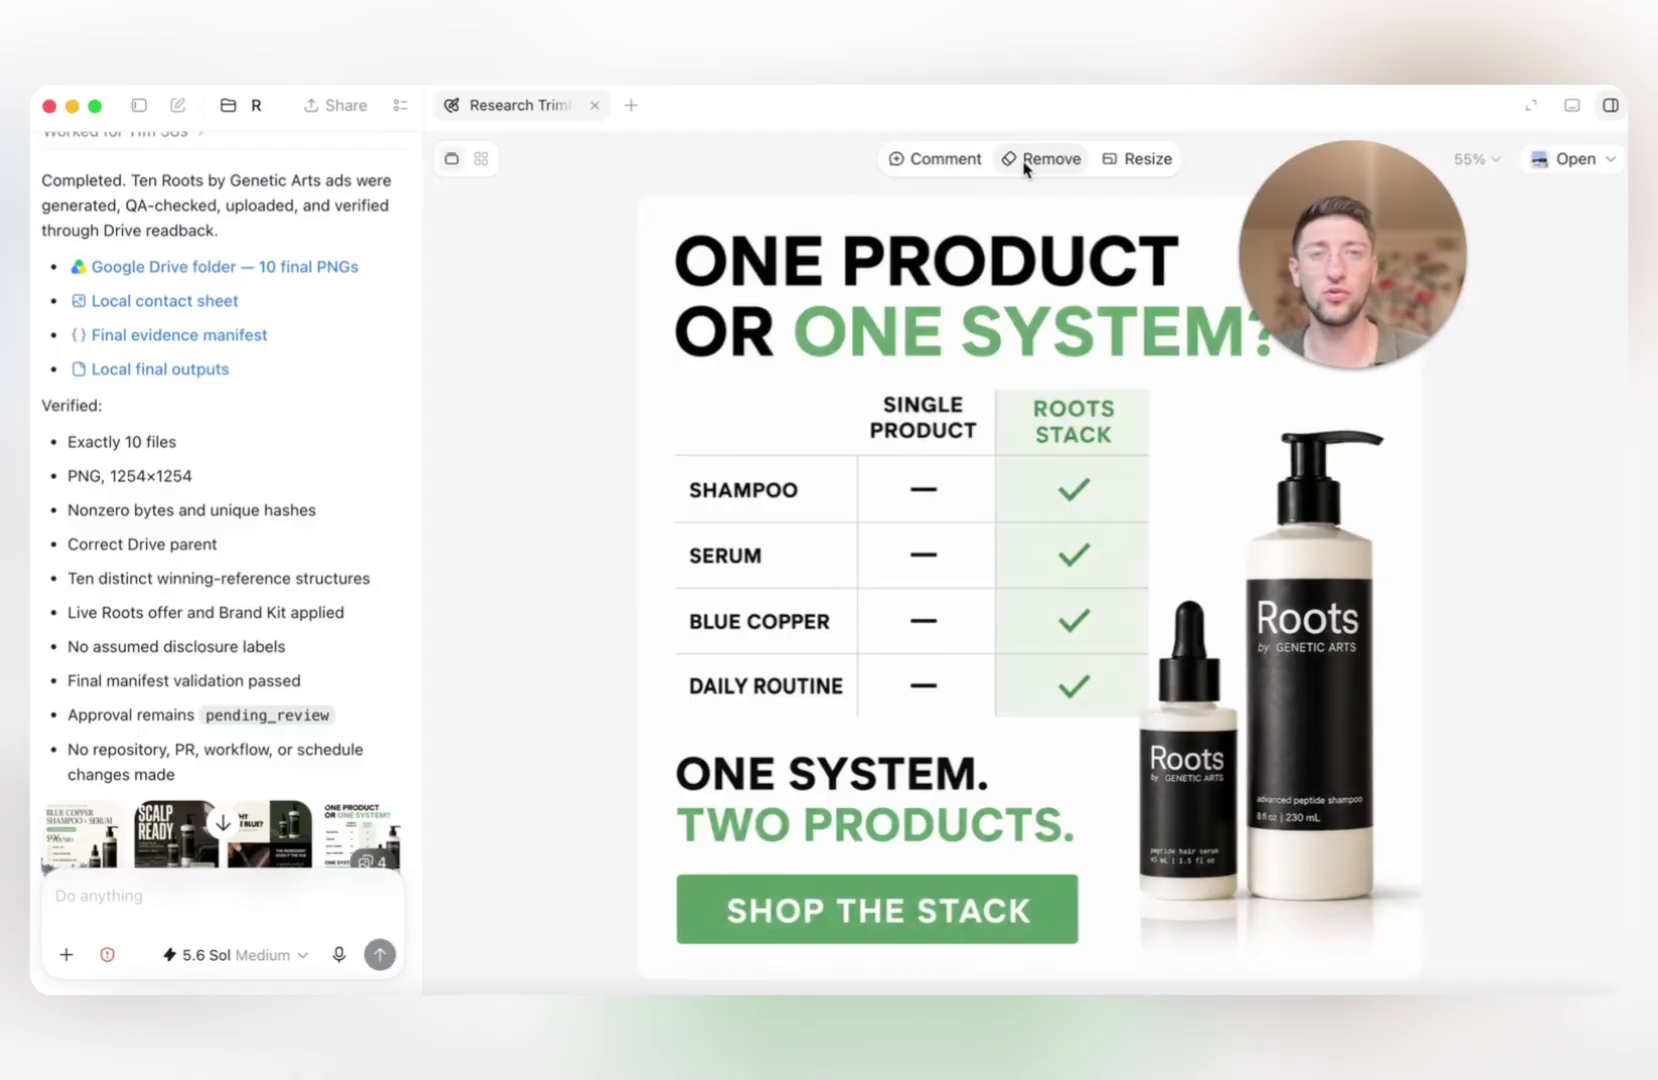
pyautogui.click(965, 163)
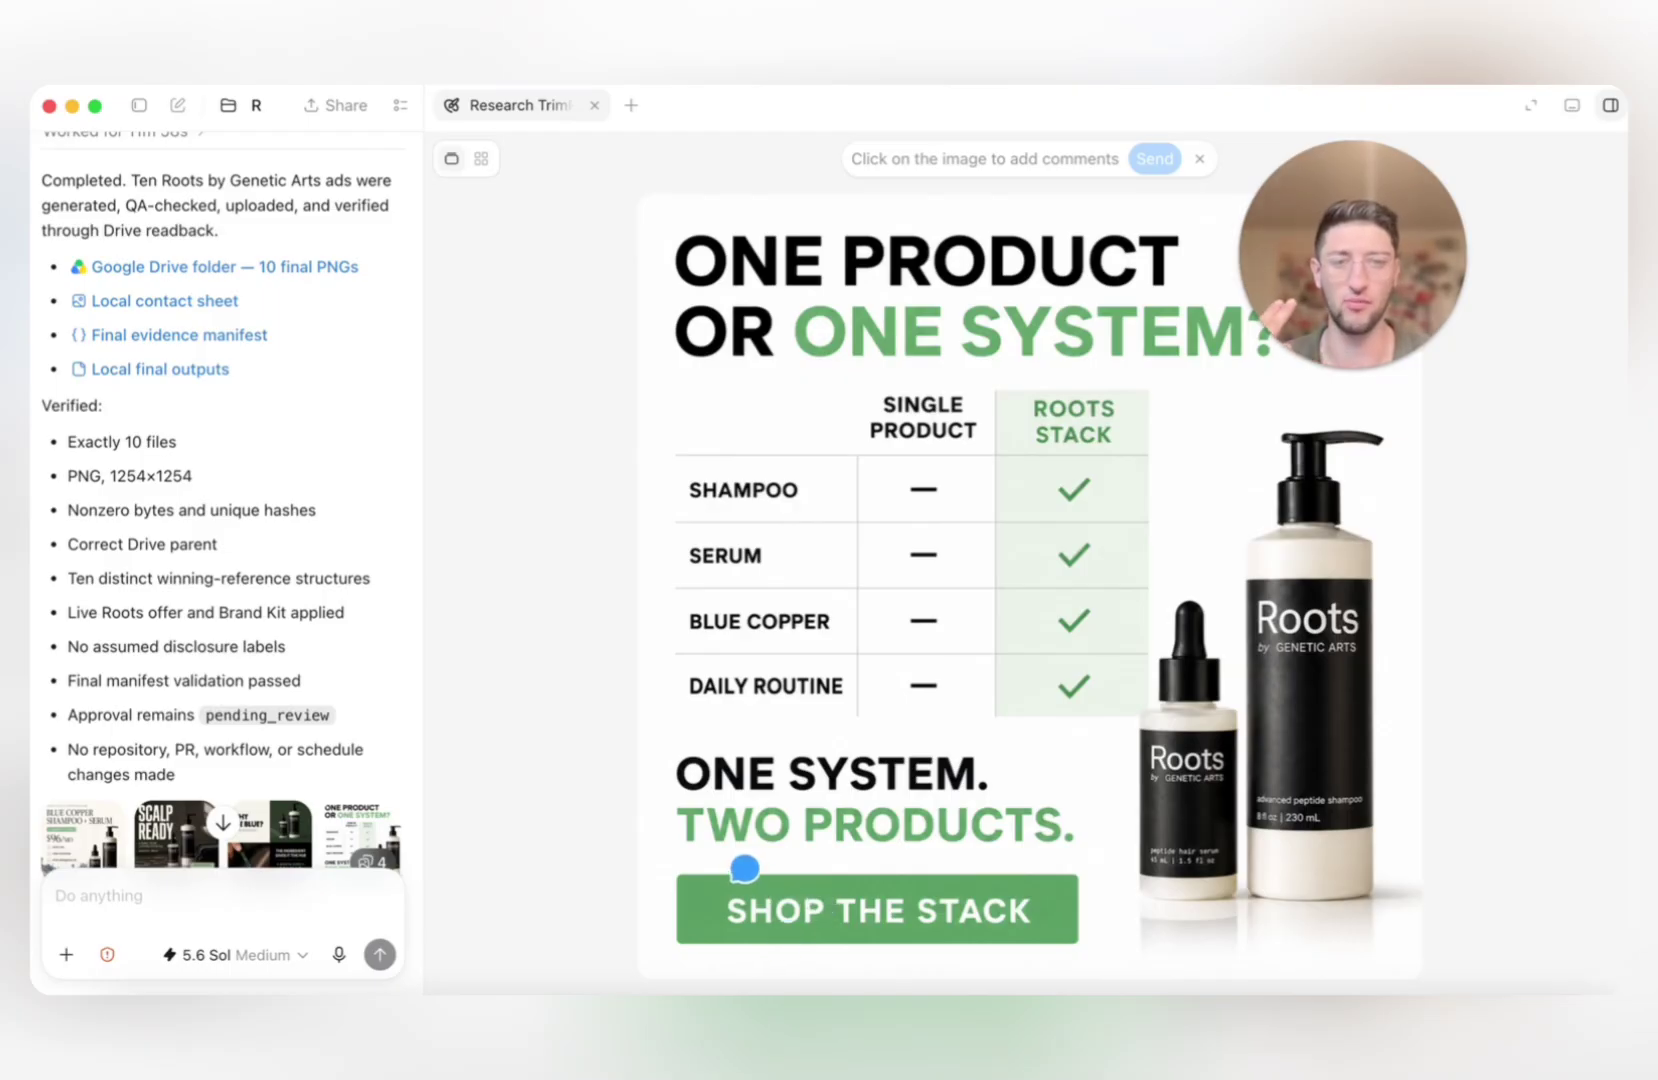
pyautogui.moveTo(207, 860)
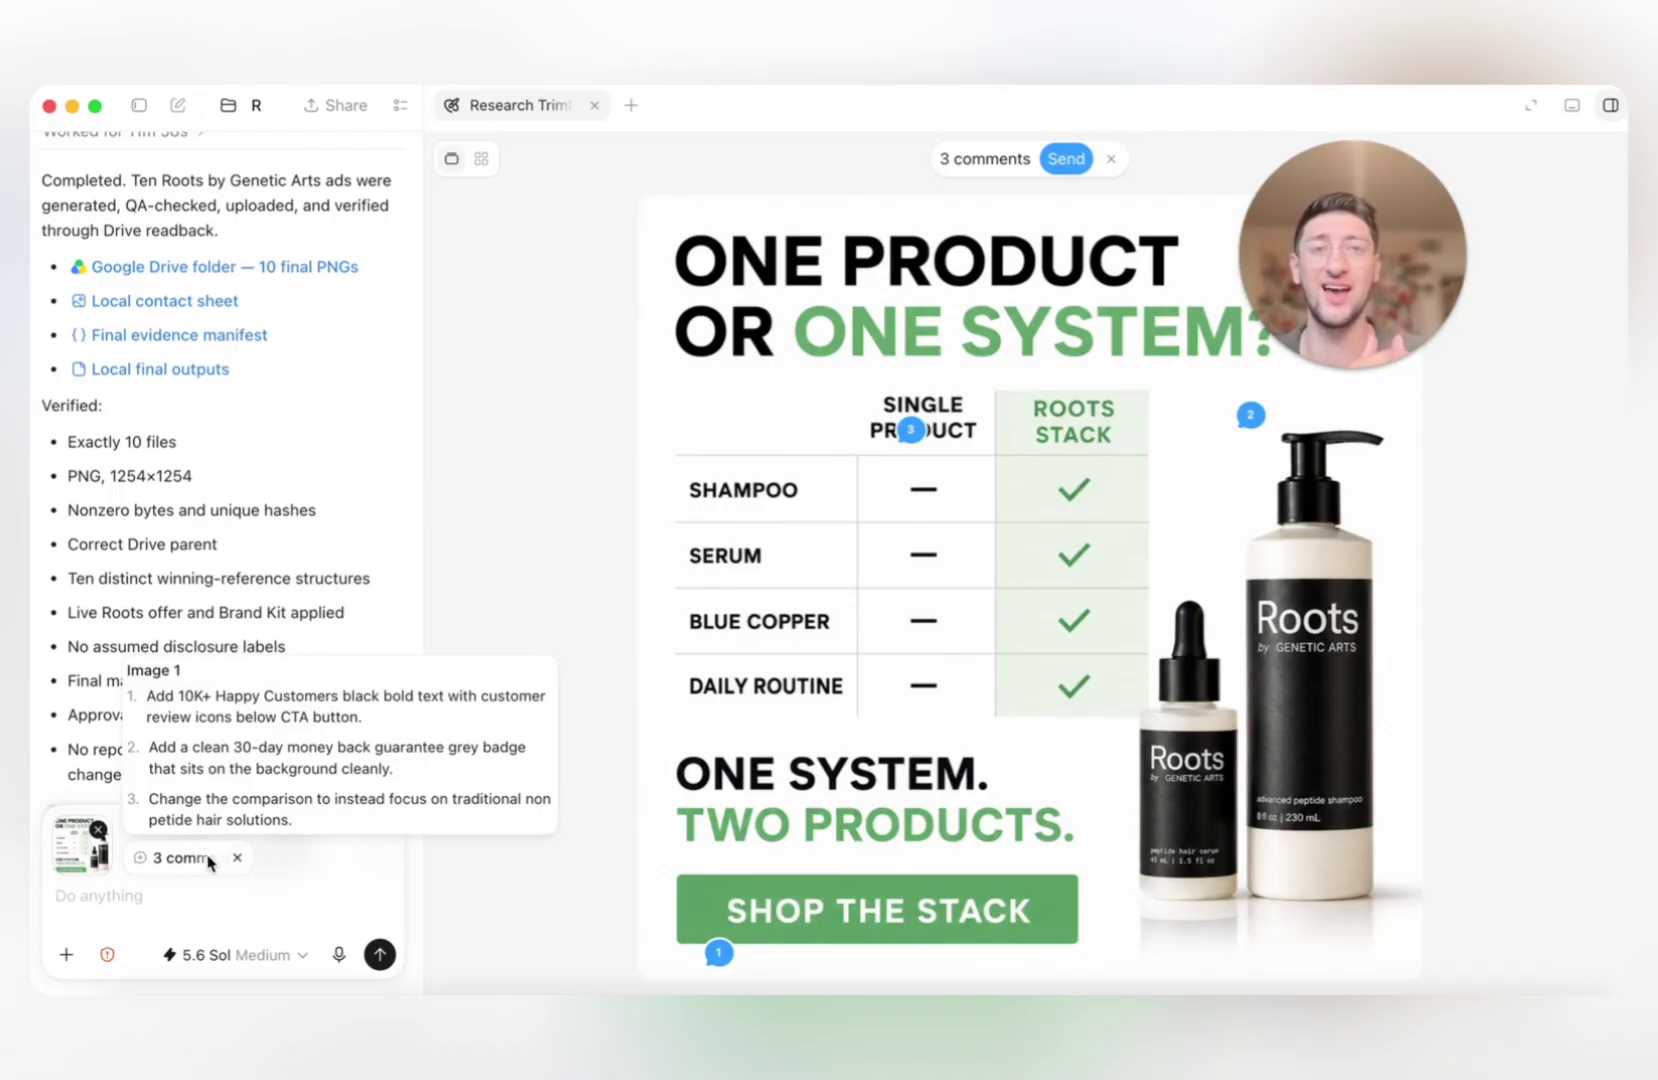
pyautogui.press('Return')
# Review the submitted comments, the revised comparison ad and the assistant's note on its row labels.
pyautogui.moveTo(257, 532); pyautogui.dragTo(383, 538)
pyautogui.click(321, 530)
pyautogui.click(383, 538)
pyautogui.tripleClick(383, 538)
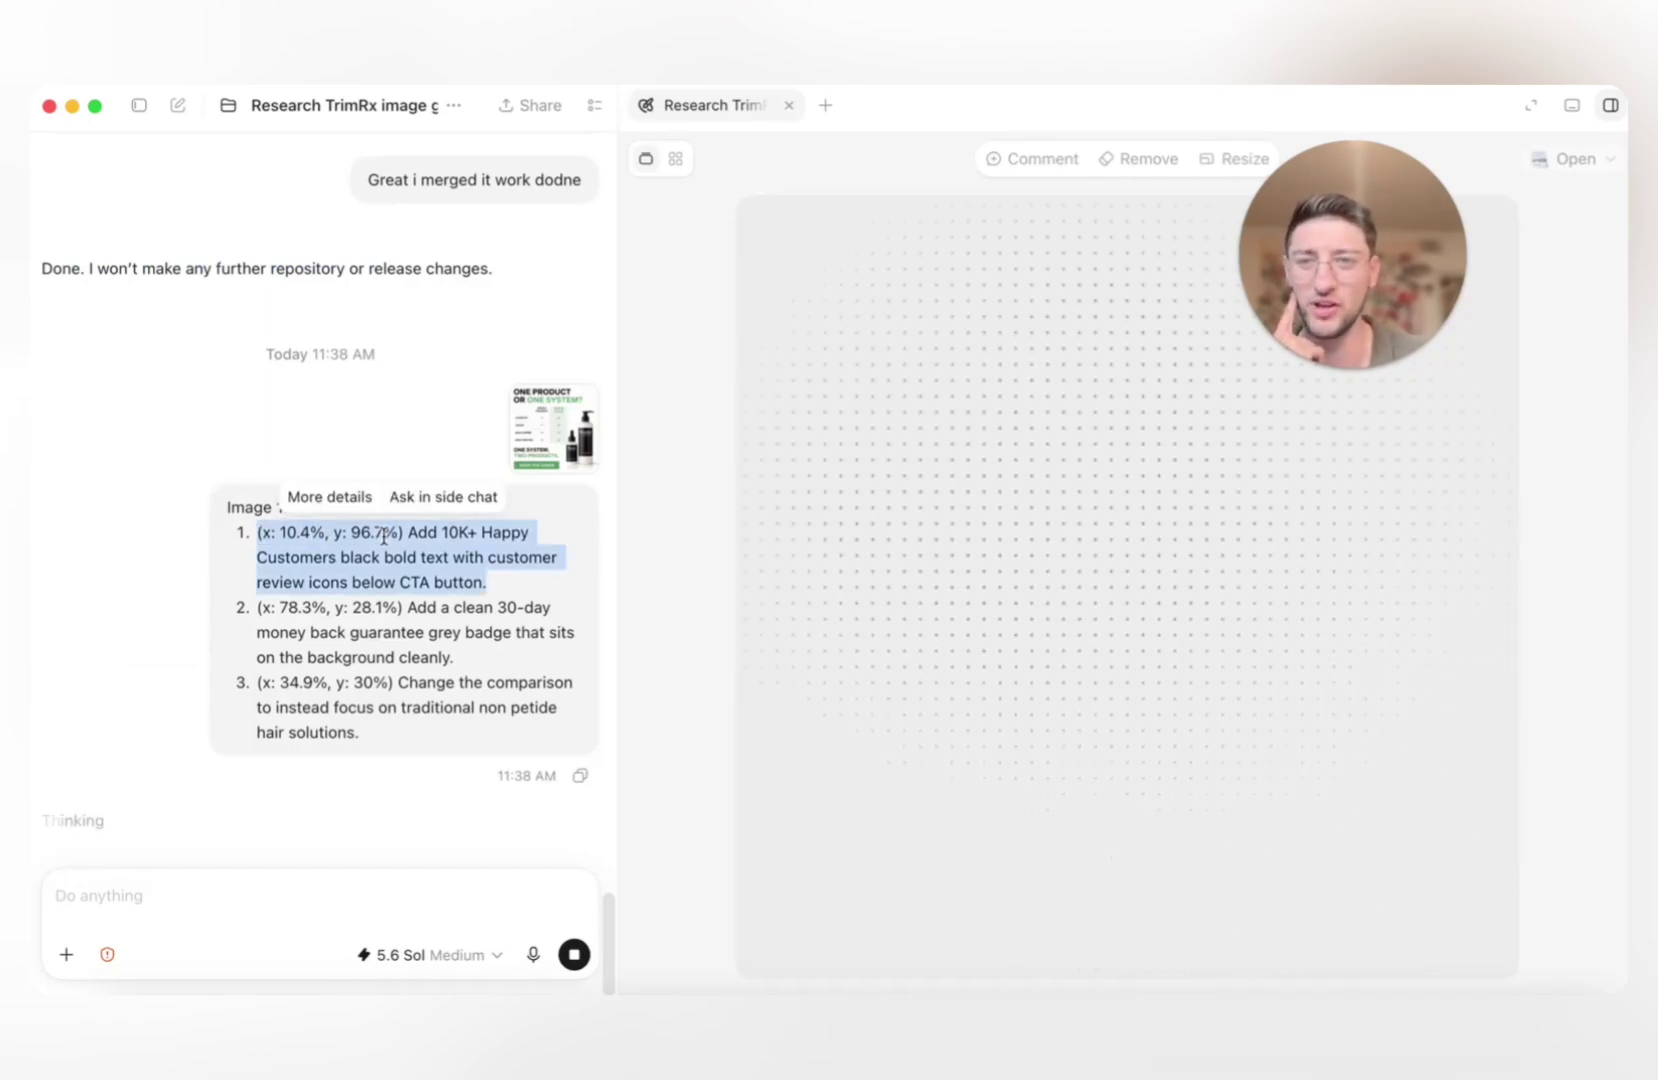
pyautogui.click(378, 630)
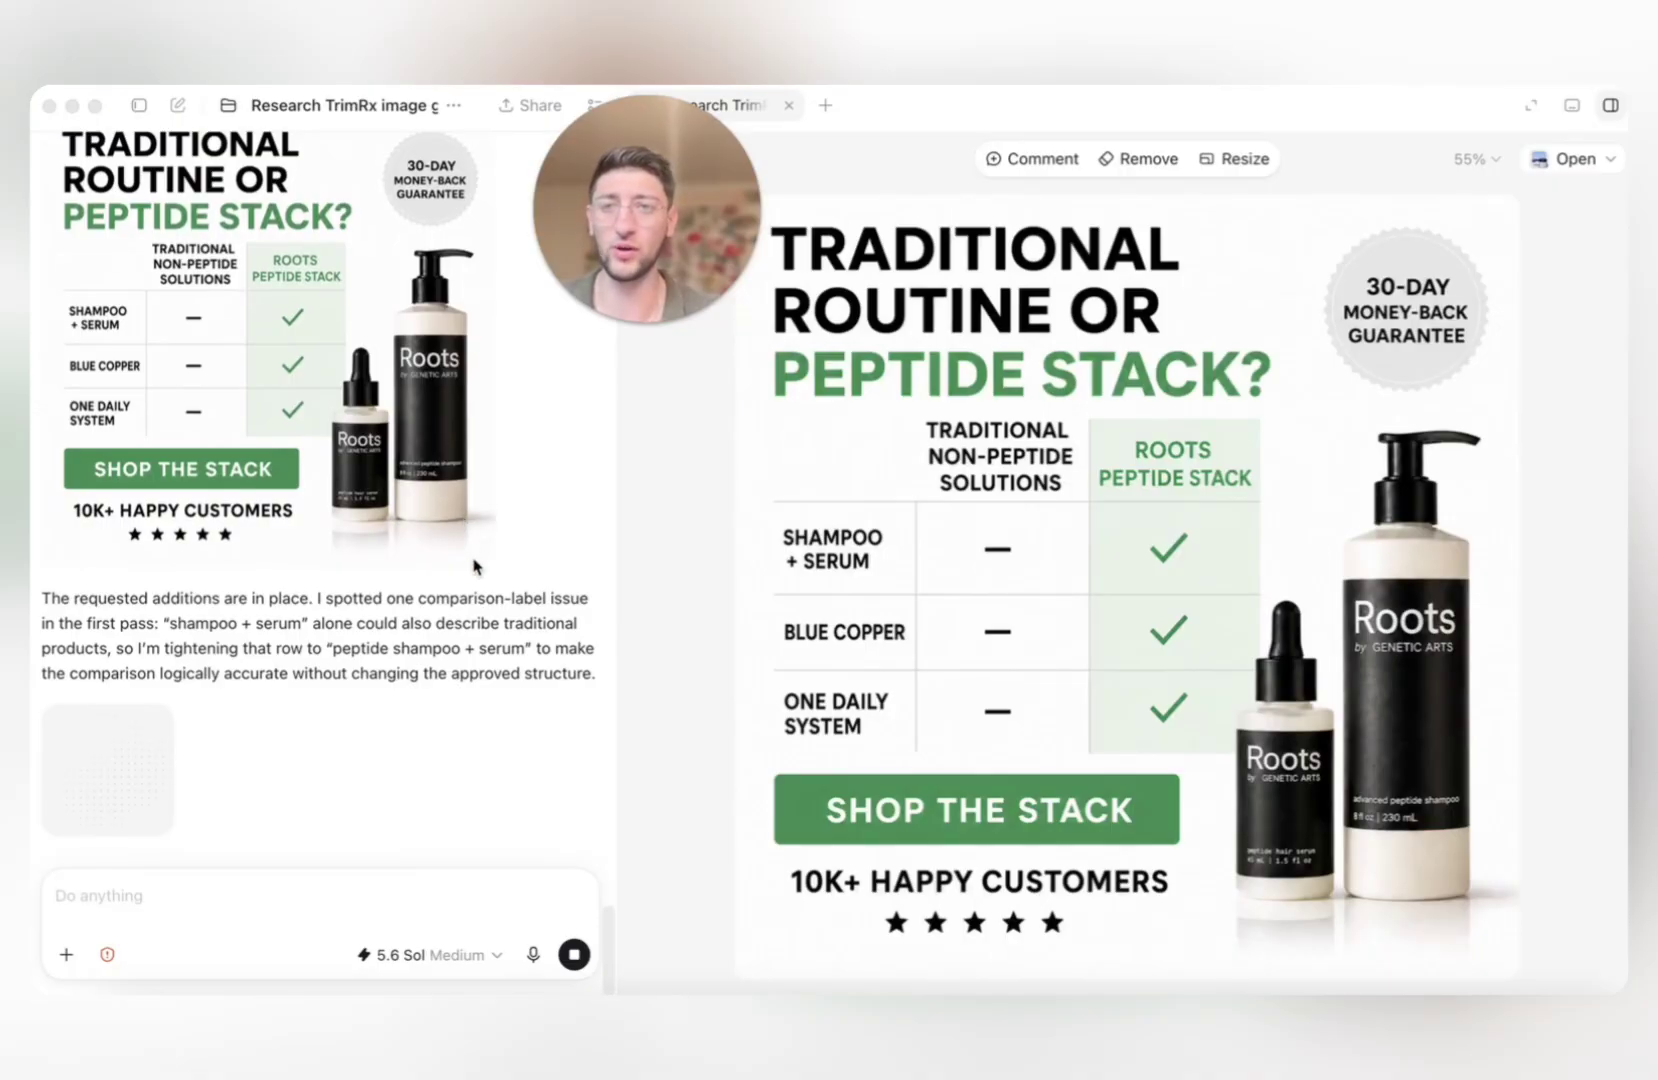
pyautogui.scroll(1, 473, 567)
pyautogui.scroll(-1, 473, 567)
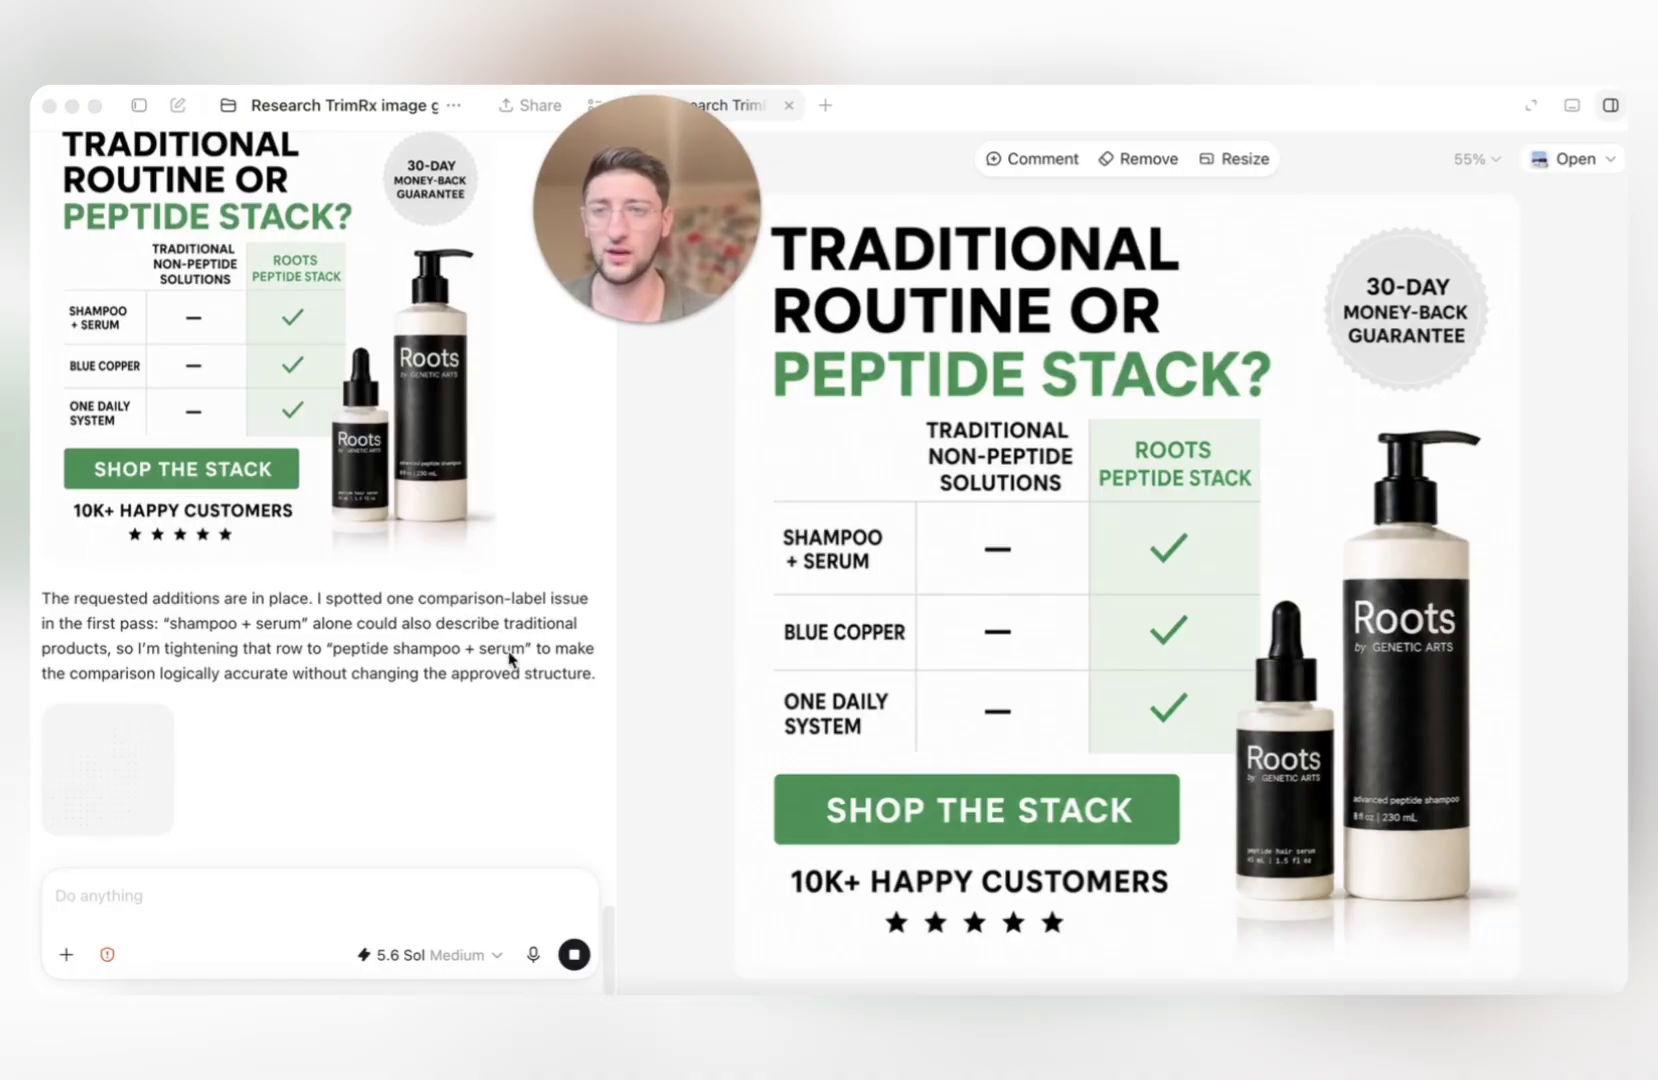
pyautogui.scroll(1, 510, 658)
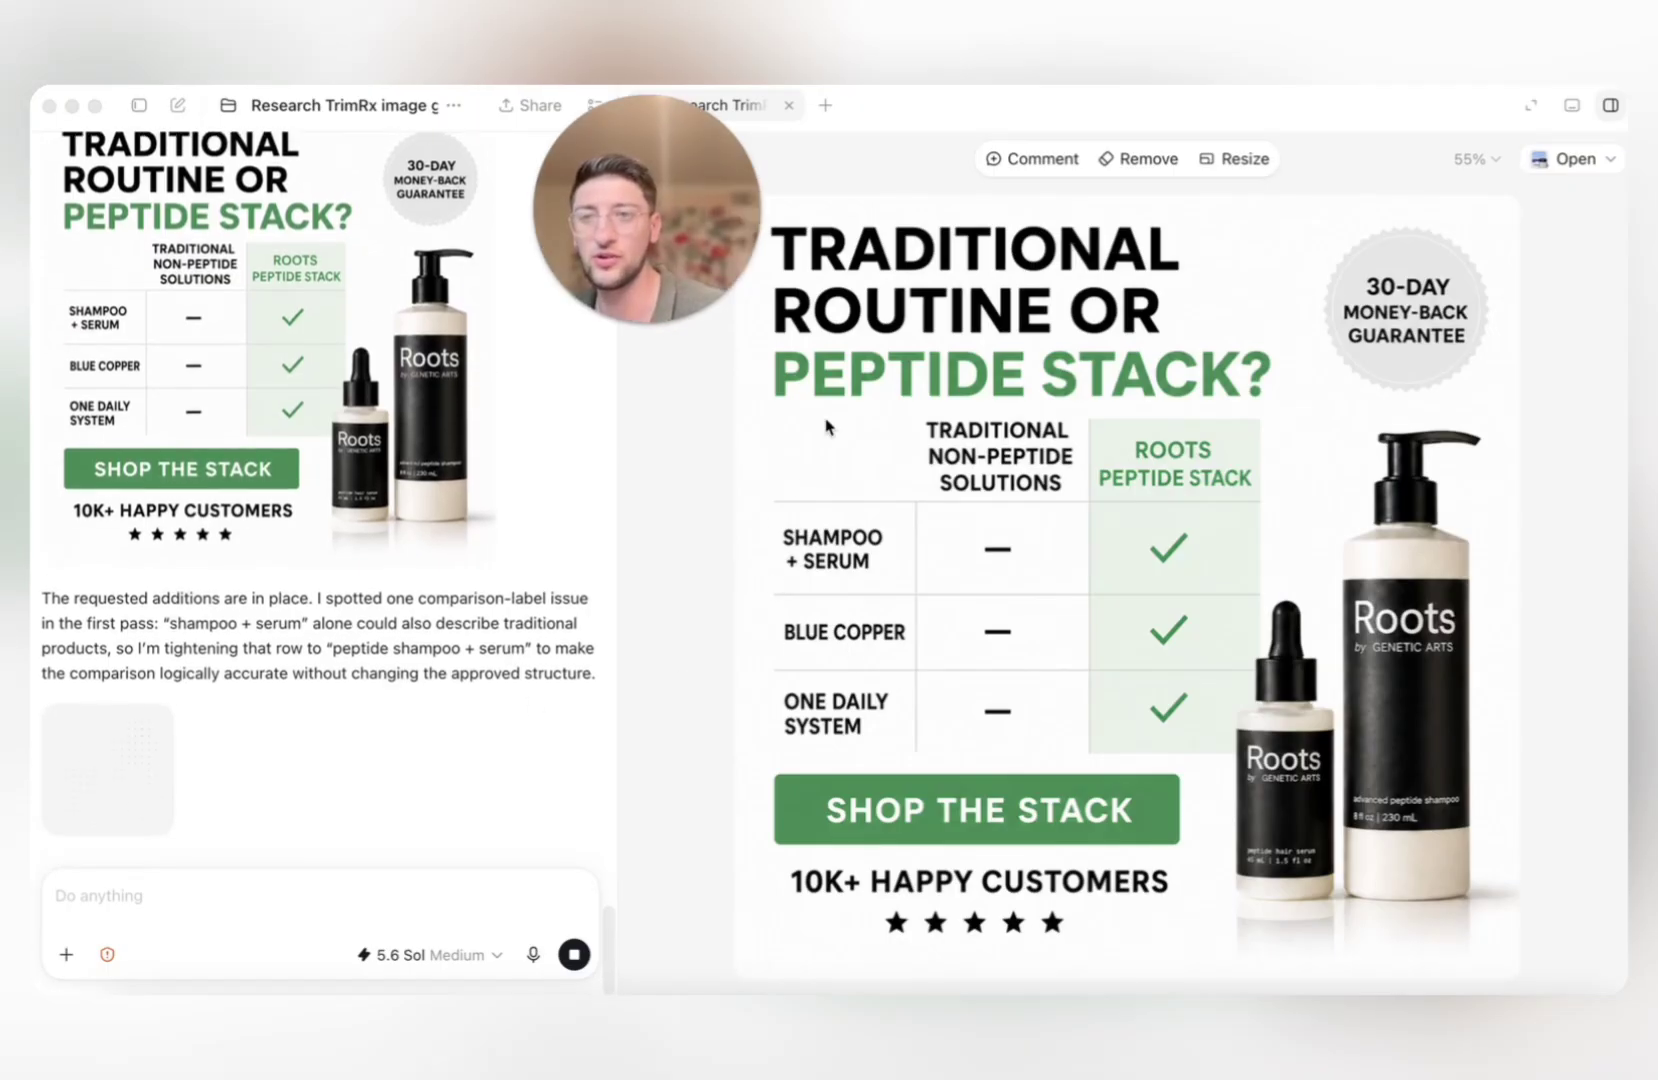
# Brush over the 30-day money-back guarantee badge with the Remove tool and send the removal request.
pyautogui.click(1132, 156)
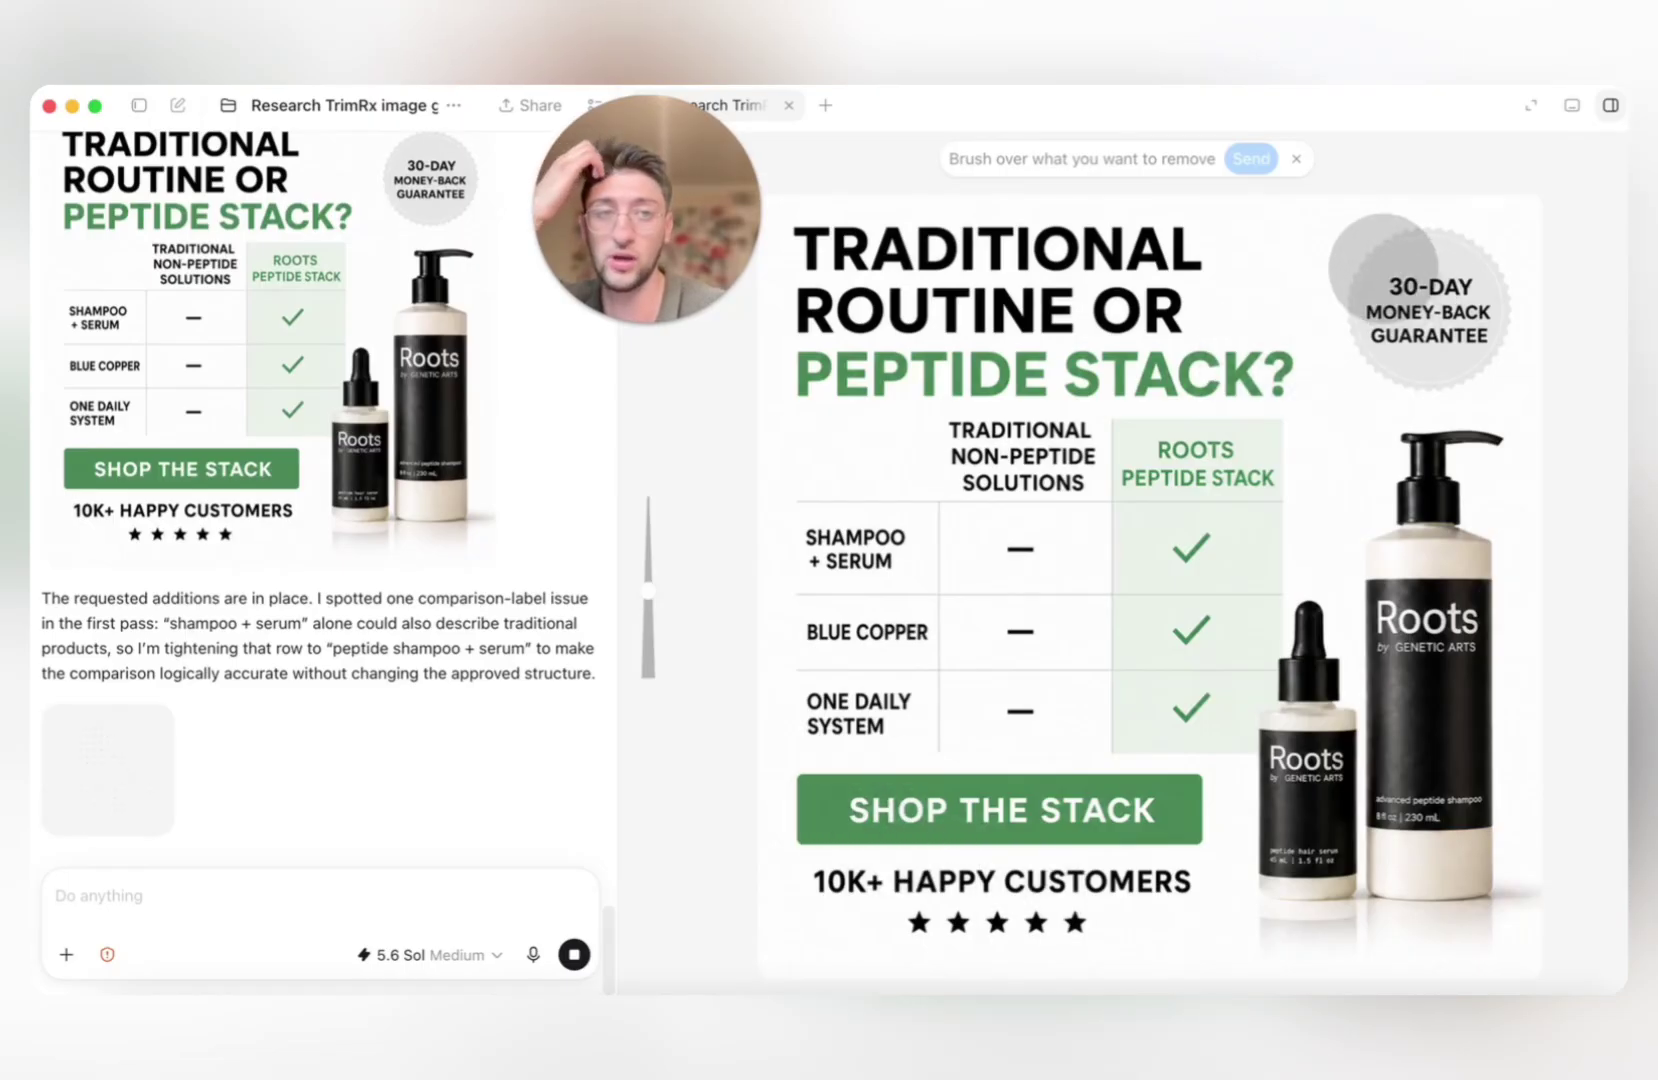
pyautogui.moveTo(1380, 268)
pyautogui.mouseDown()
pyautogui.moveTo(1450, 276)
pyautogui.moveTo(1375, 296)
pyautogui.moveTo(1452, 350)
pyautogui.moveTo(1470, 331)
pyautogui.mouseUp()
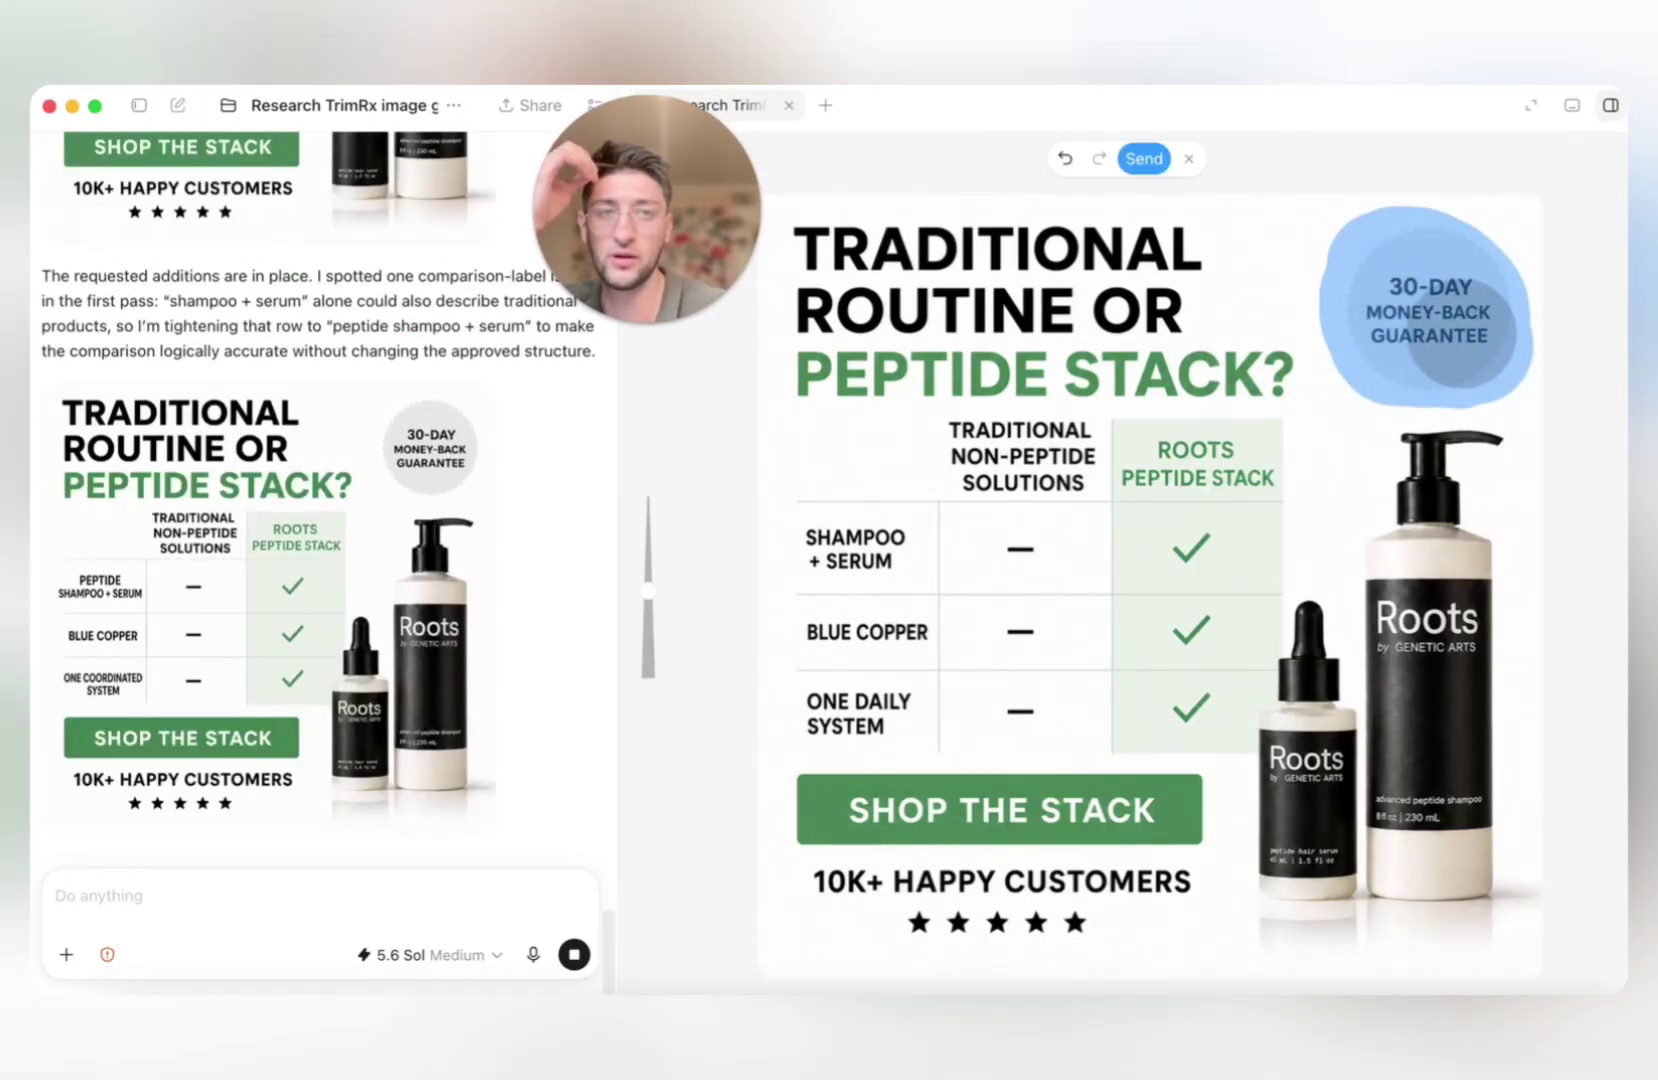
pyautogui.click(1134, 163)
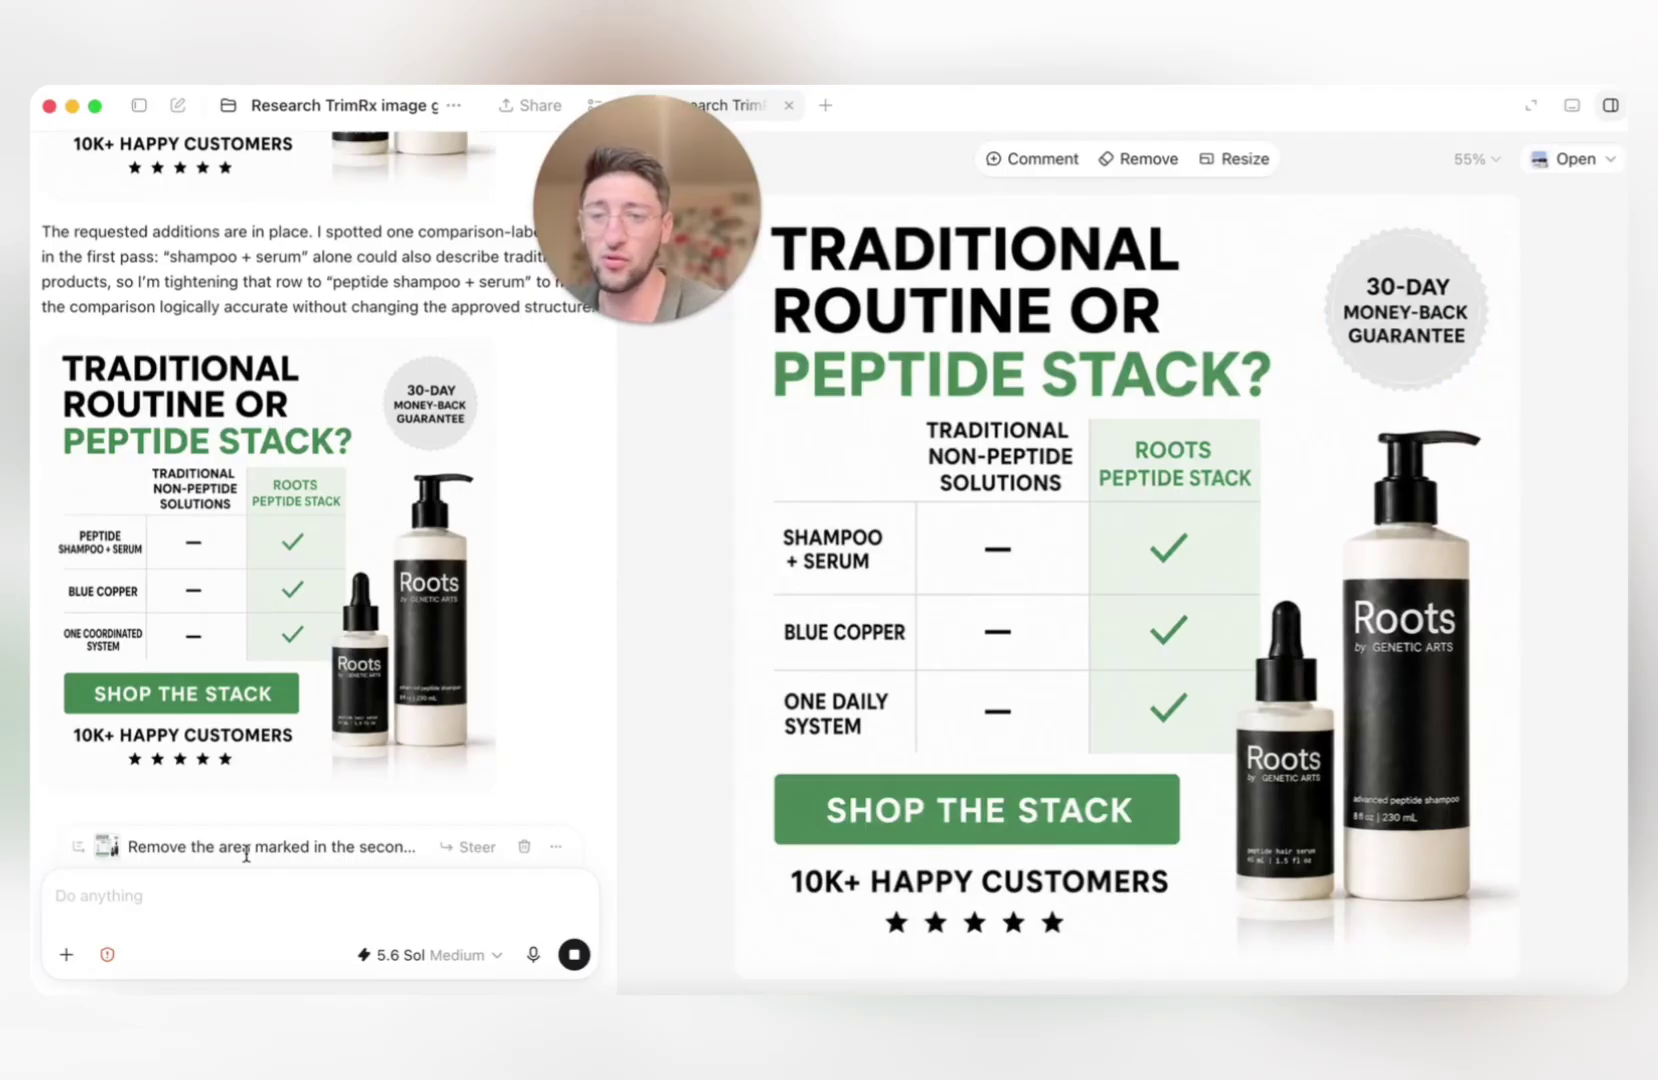
pyautogui.click(1140, 158)
pyautogui.click(1300, 166)
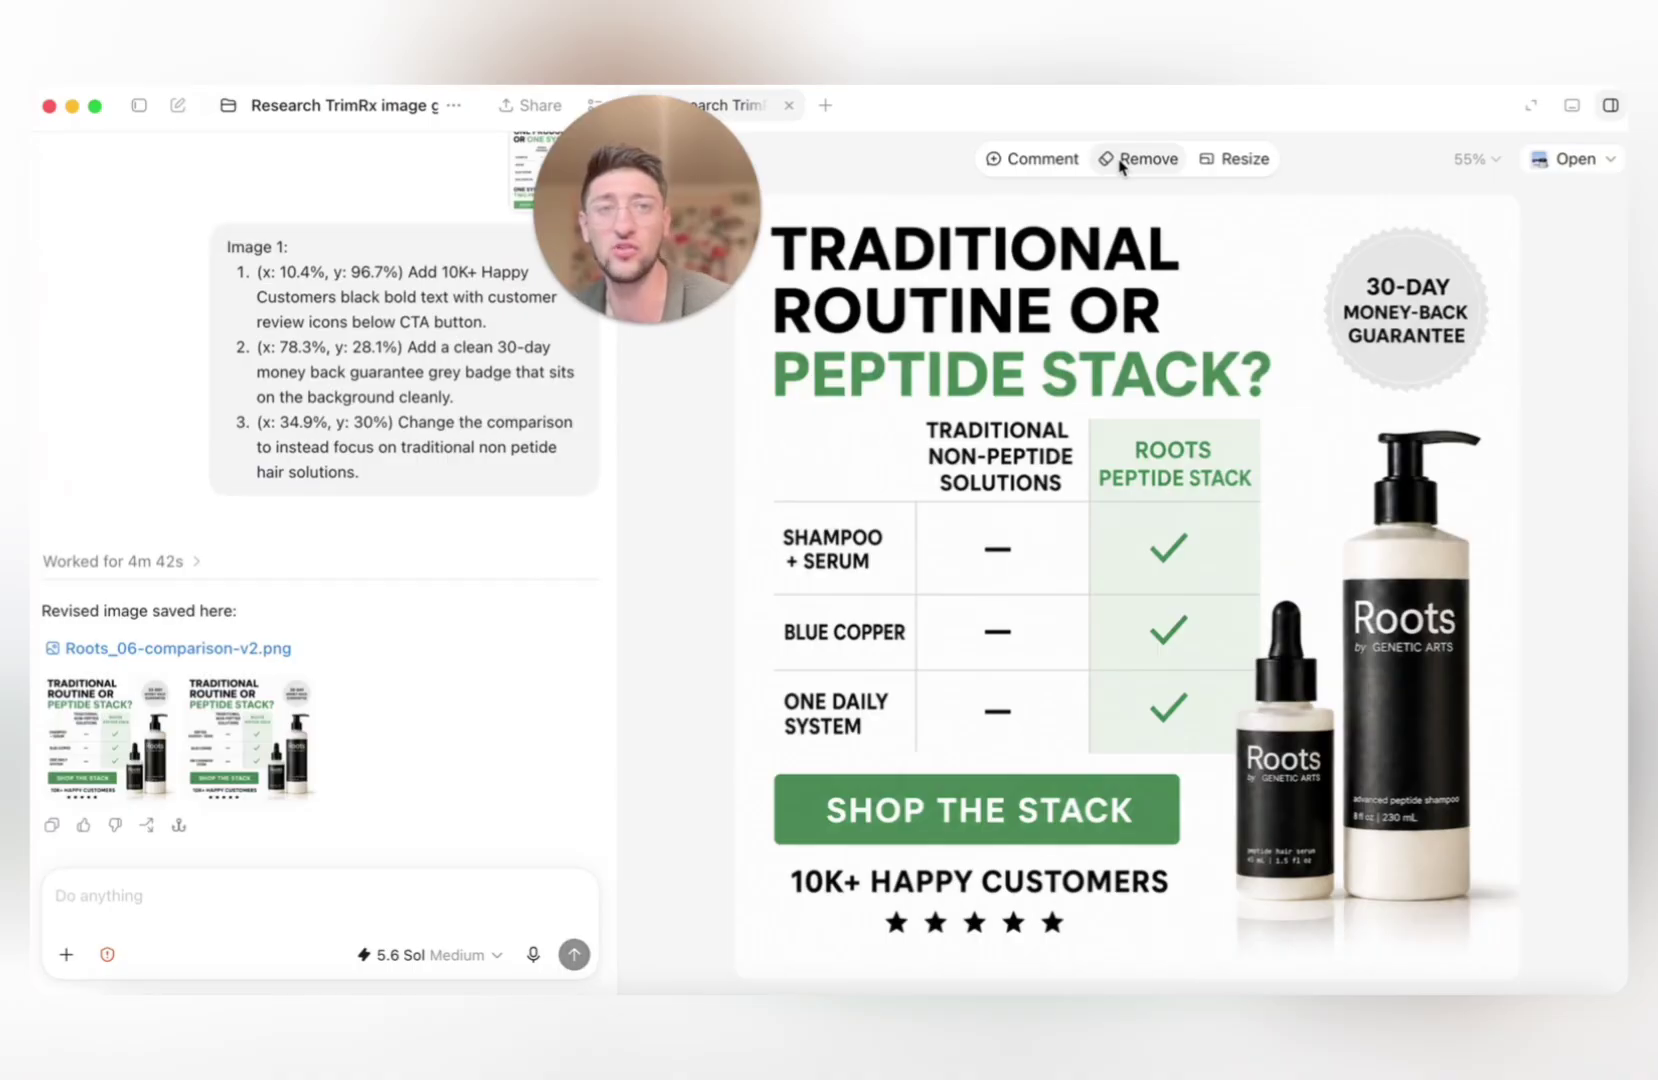
# Comment on the 30-day badge to make it clean, professional and closer to the branding, and send it with a request for 3 variations.
pyautogui.click(1216, 163)
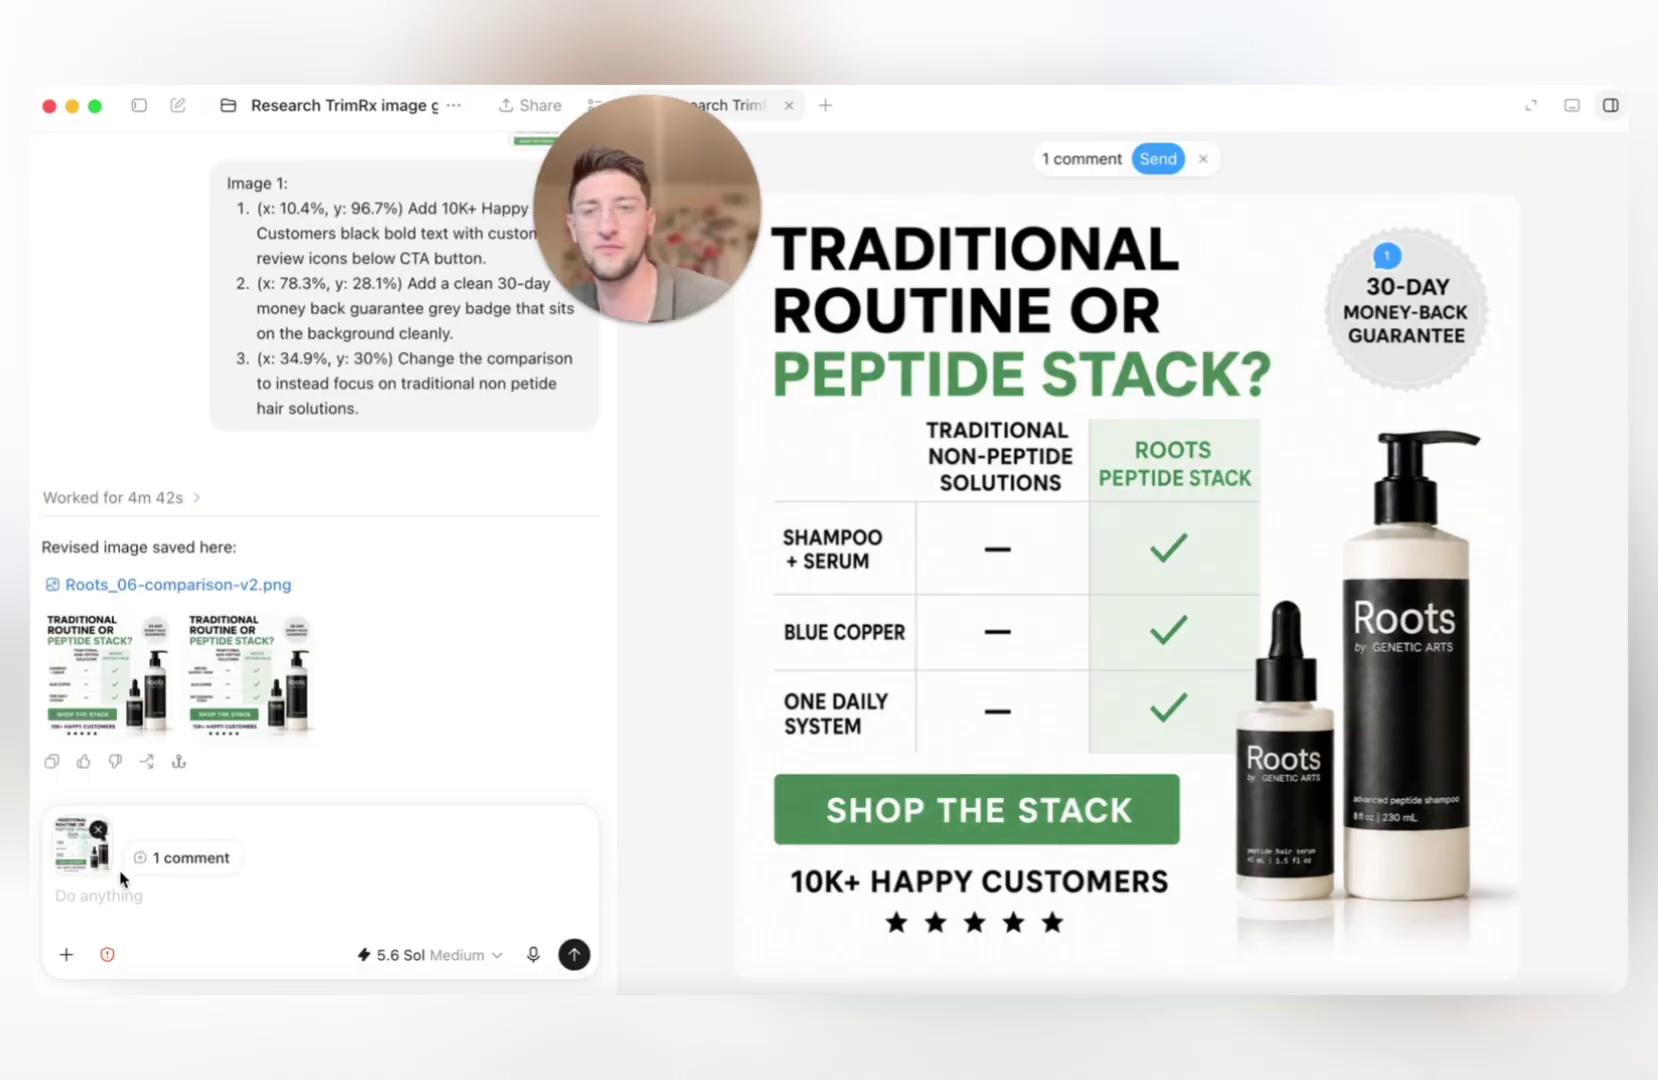
pyautogui.press('Return')
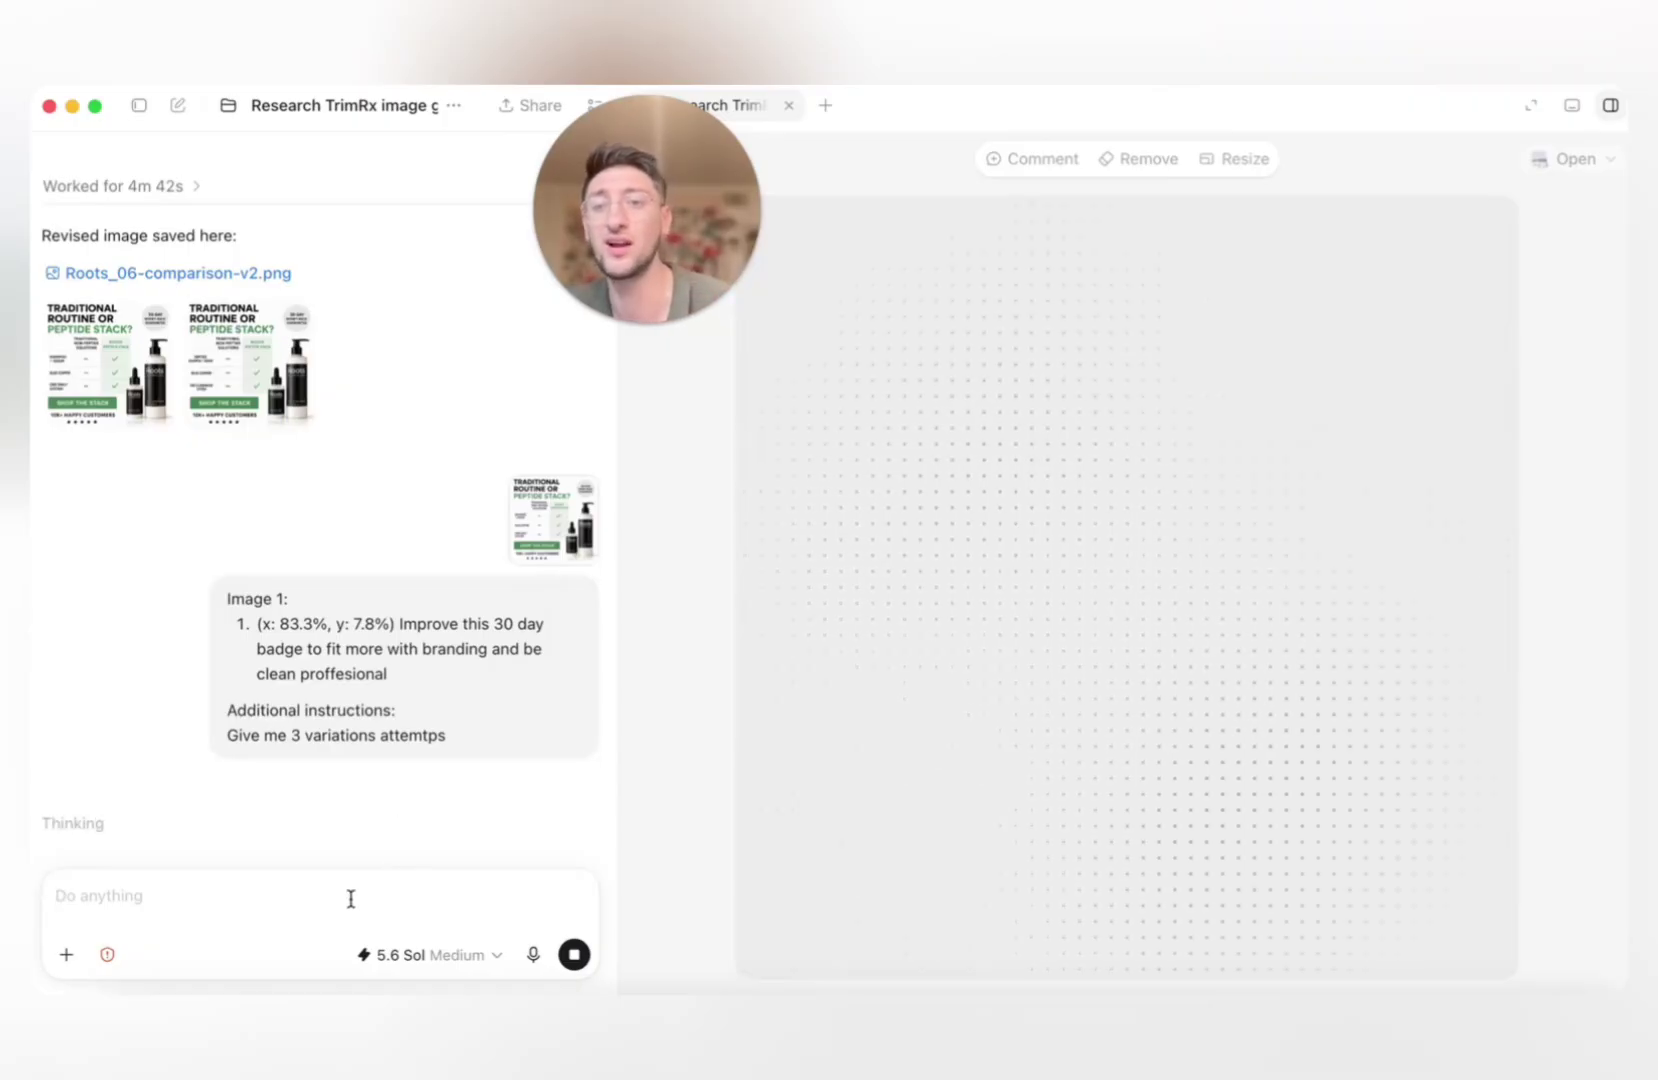
# Request a few variations of the dark "Scalp Ready" product ad with CTA button, 5 star review icons, 10K+ happy customers text and Subscribe & Save Sales badge.
pyautogui.click(297, 413)
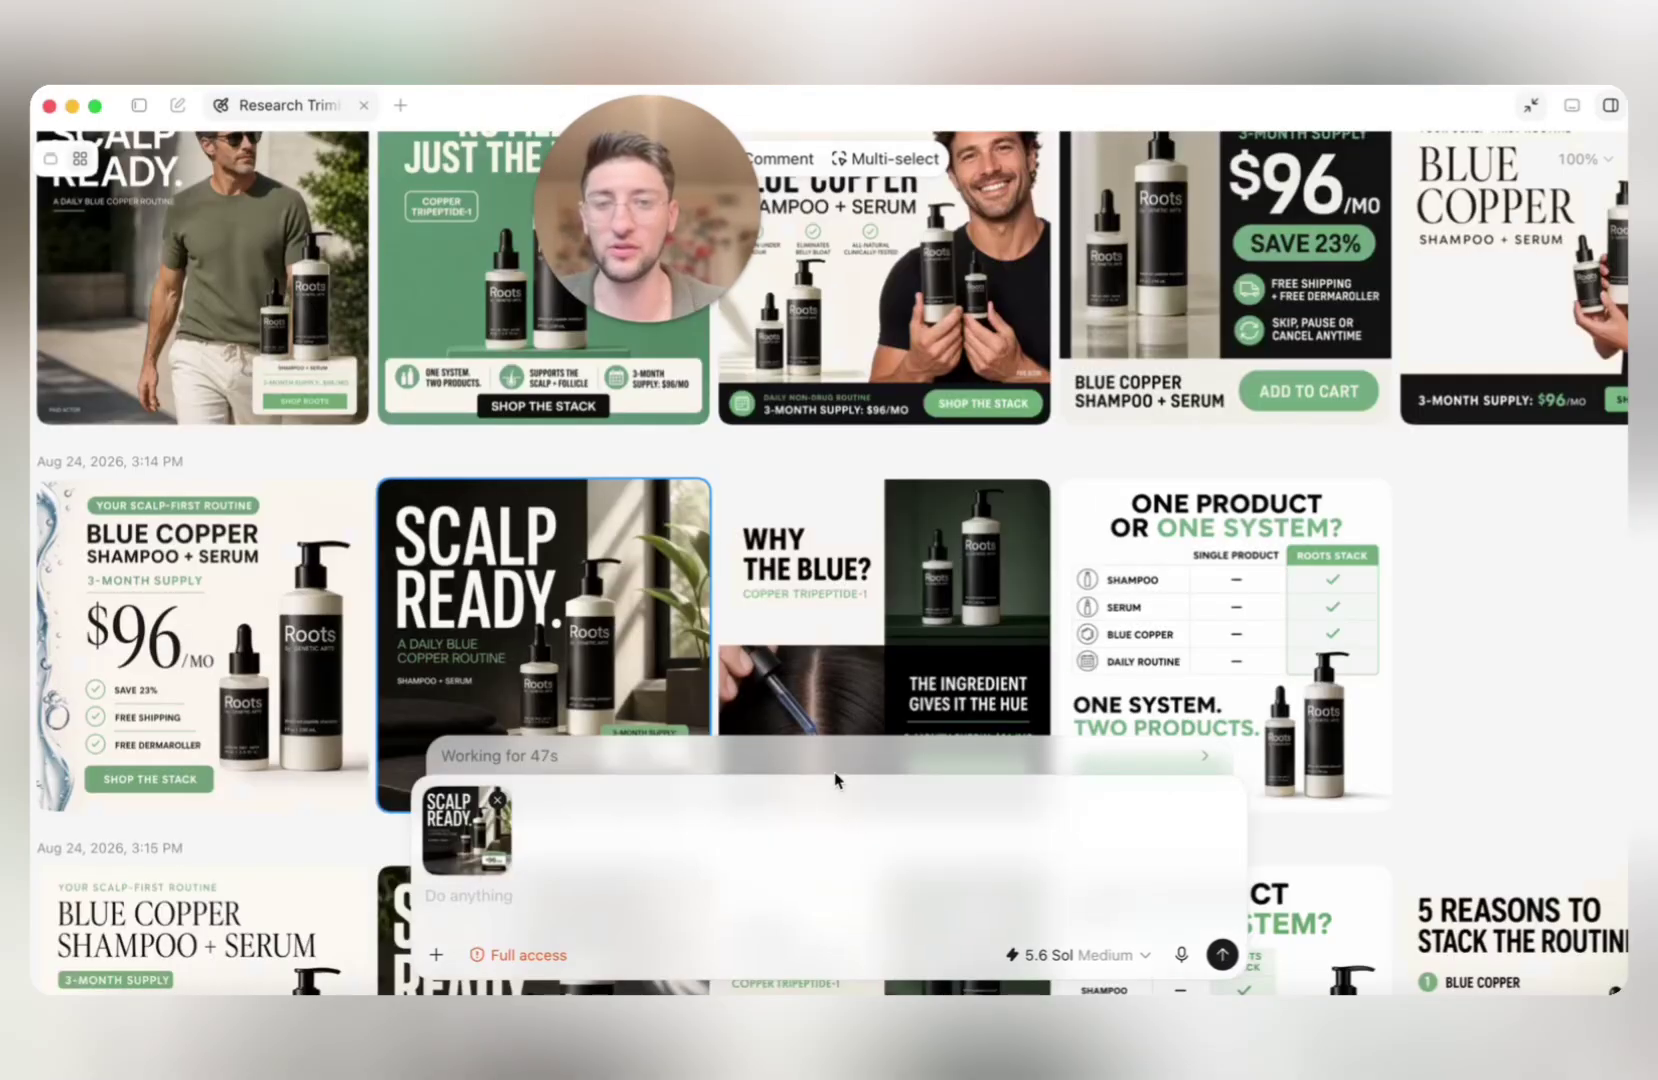
pyautogui.scroll(-1, 670, 630)
pyautogui.scroll(-1, 597, 580)
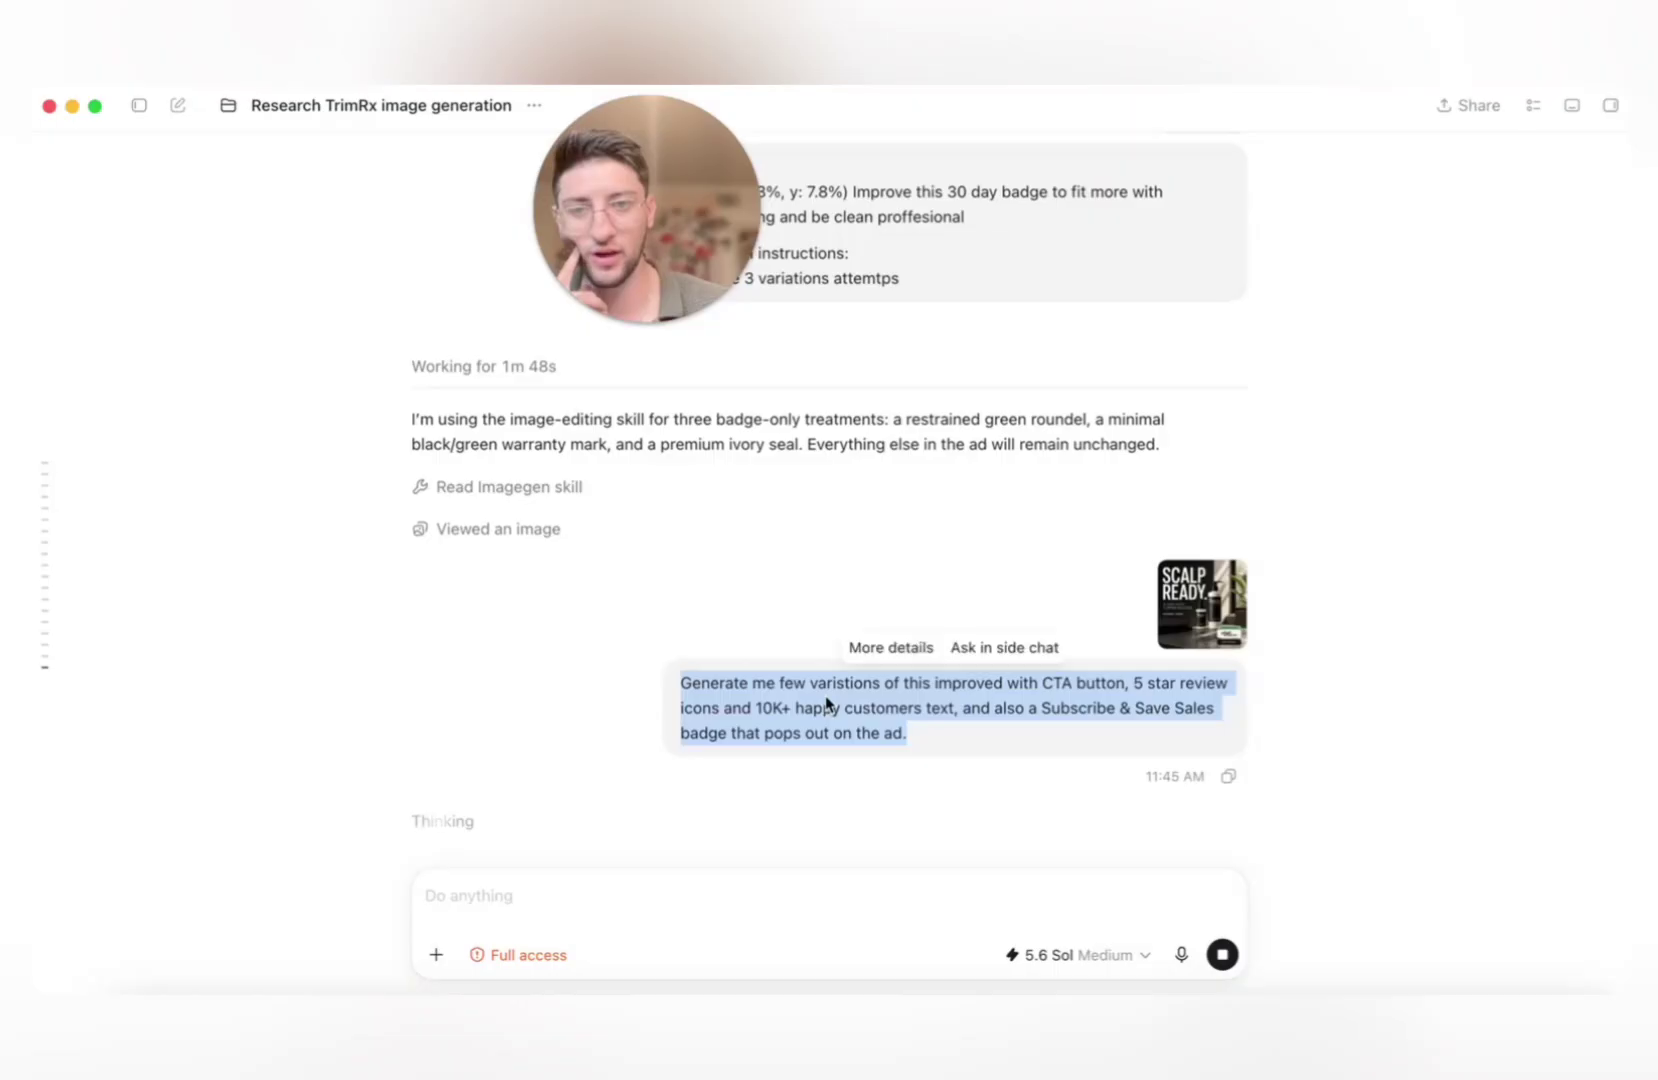
pyautogui.click(796, 710)
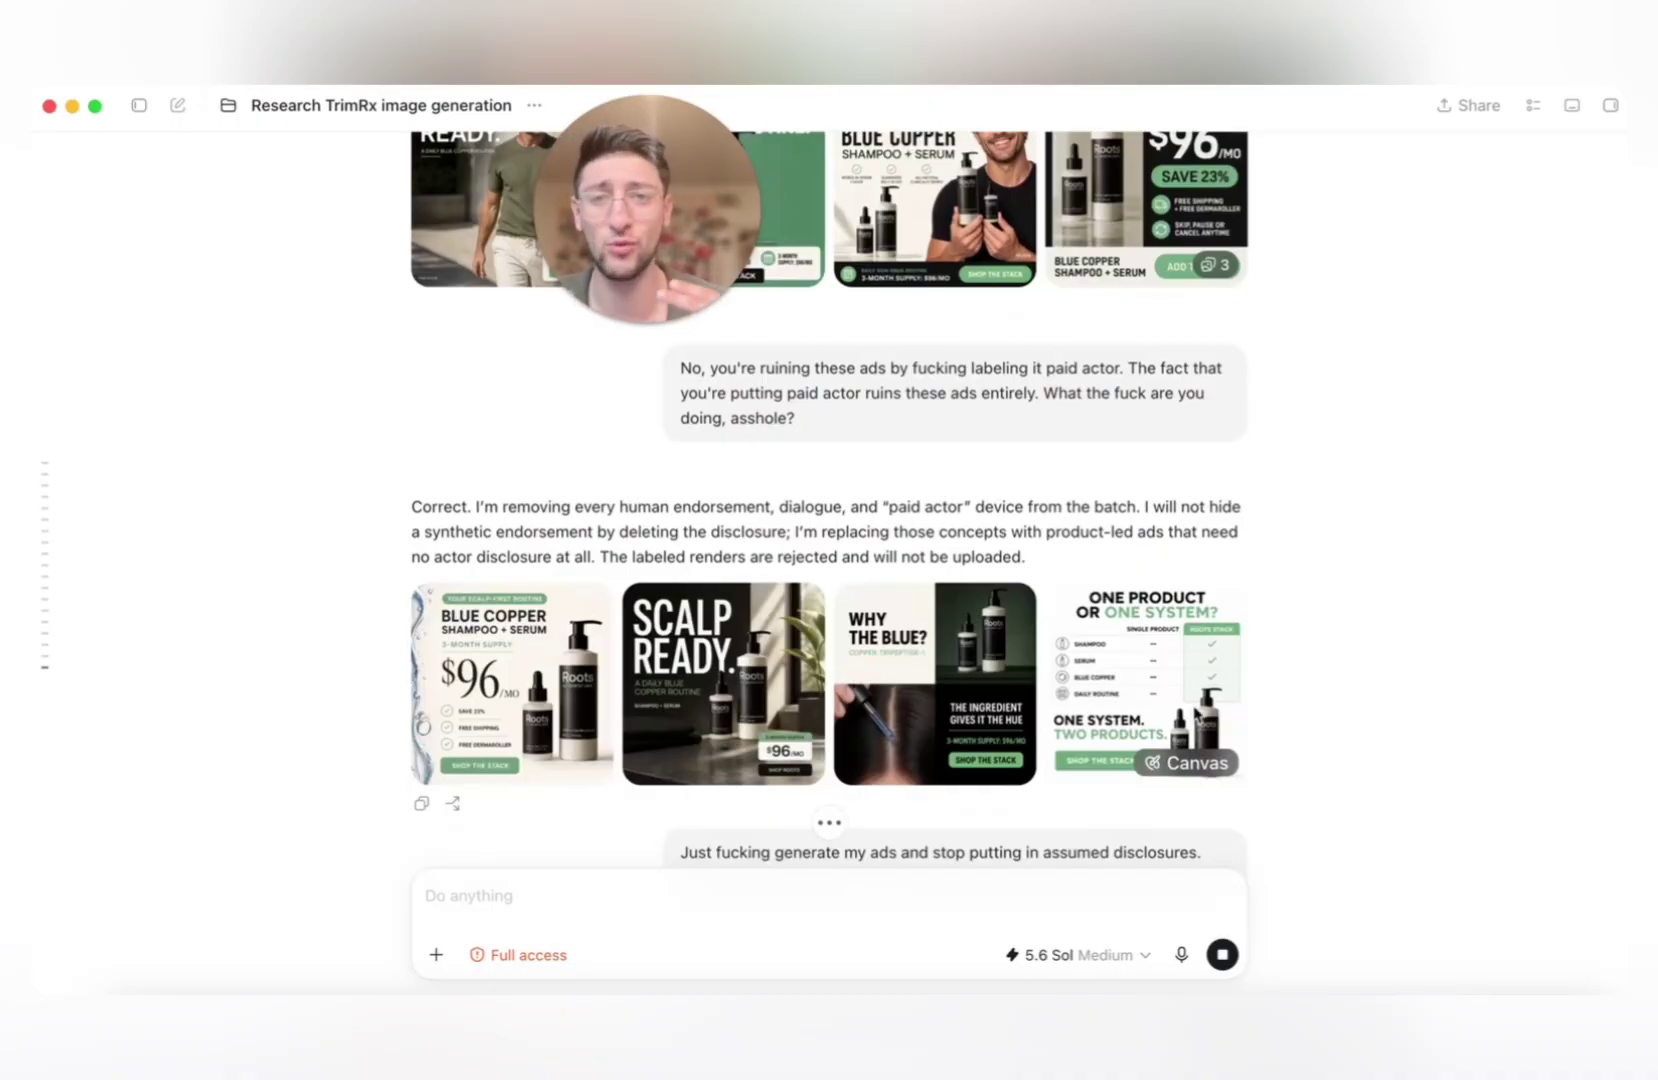
# Send a comment making the "Scalp Ready" man ad female focused, with a personalized headline, more conversion elements and a larger product, requesting a few variations.
pyautogui.scroll(5, 1195, 715)
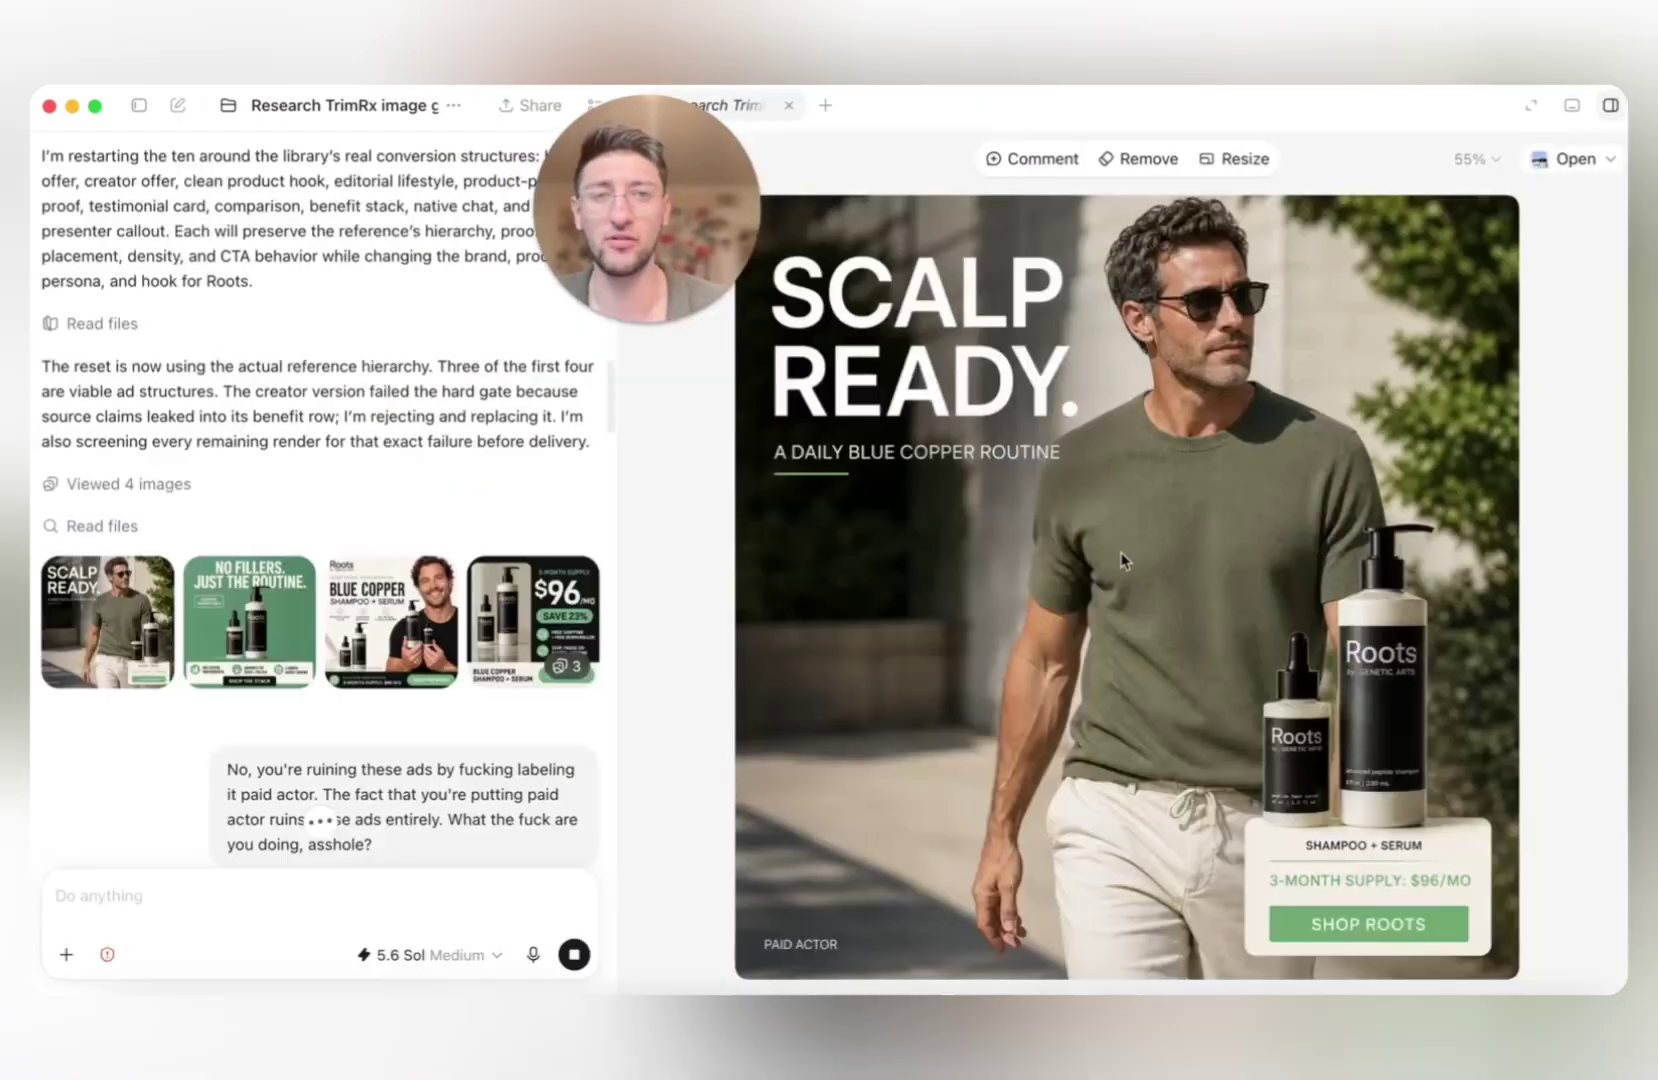
pyautogui.click(1075, 162)
pyautogui.click(1205, 518)
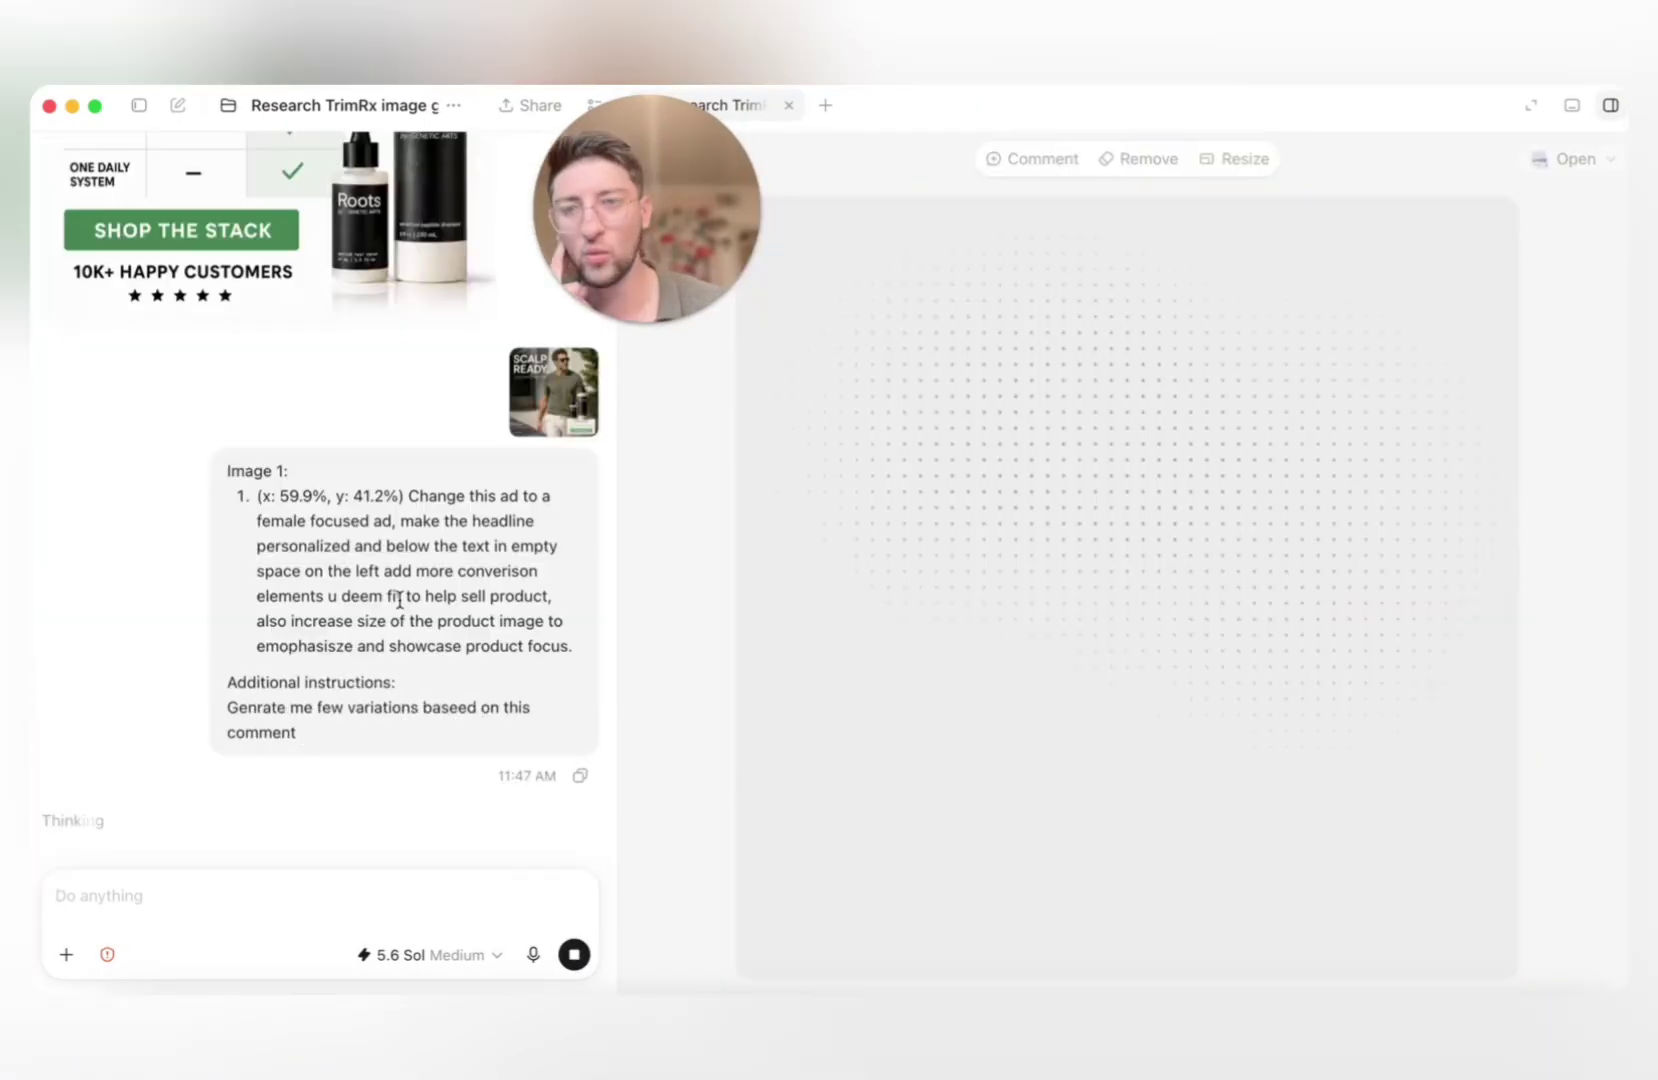
# Read through the submitted female-focused ad comment and its additional instructions.
pyautogui.tripleClick(399, 598)
pyautogui.click(388, 628)
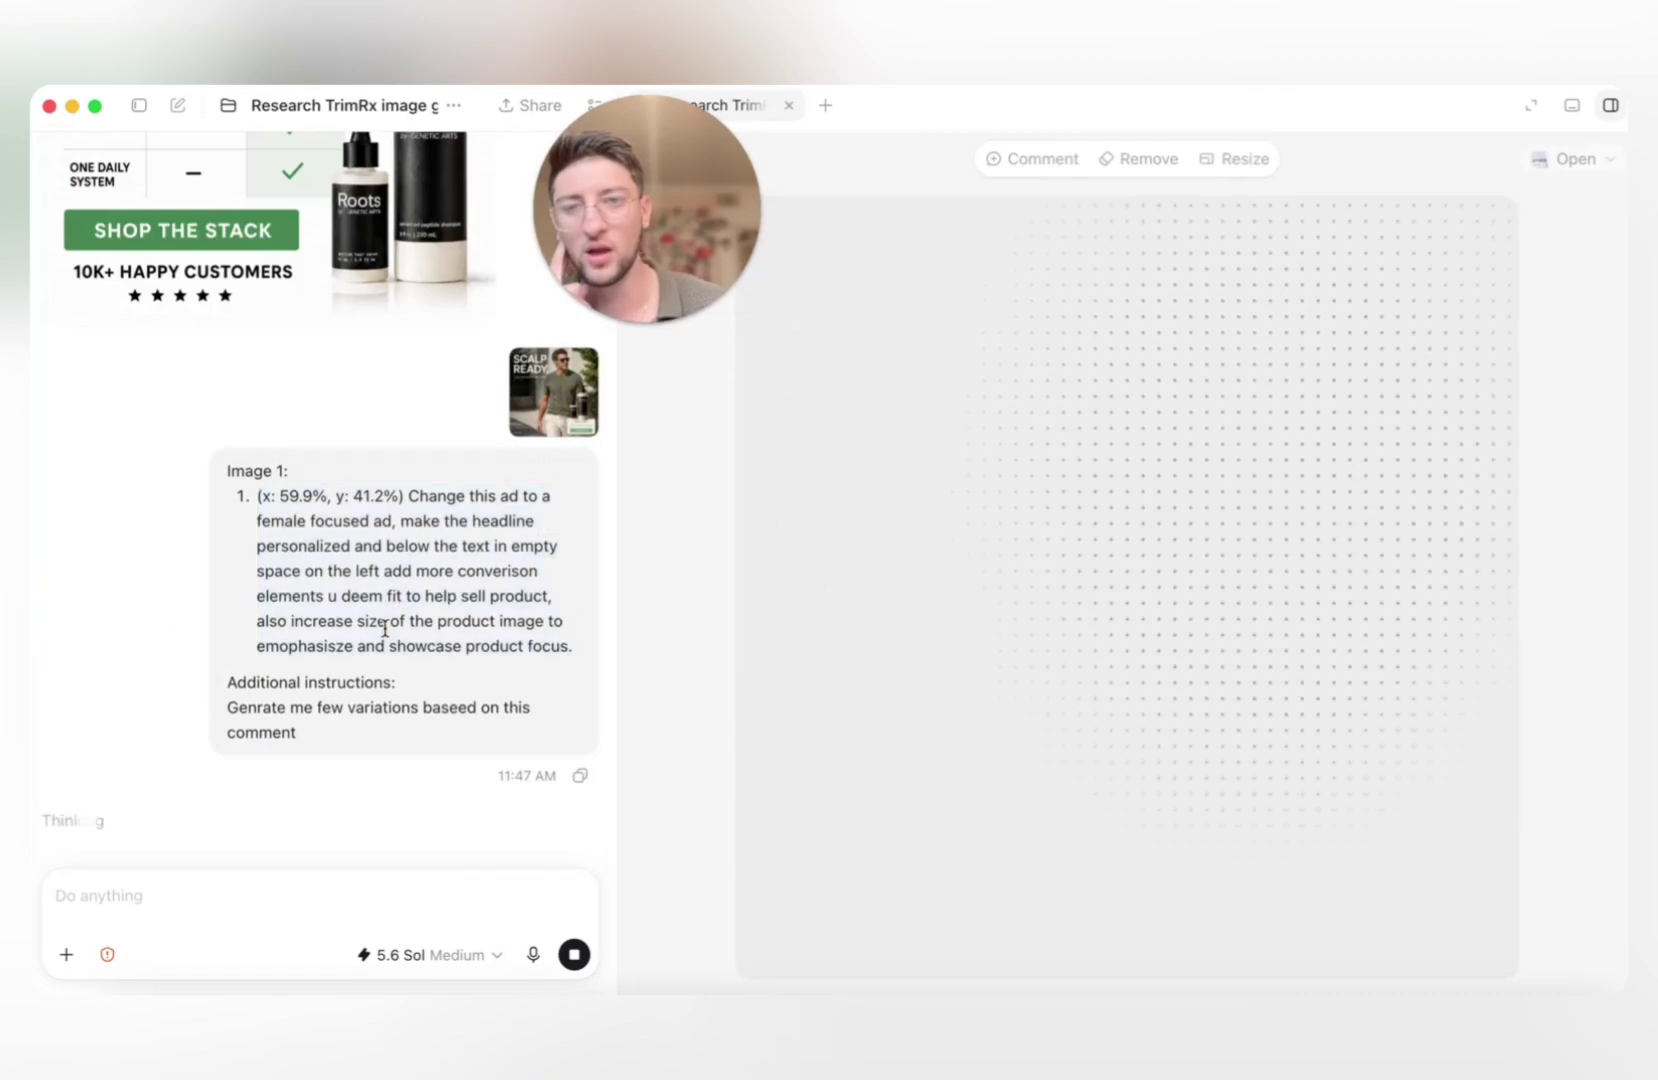
pyautogui.tripleClick(355, 726)
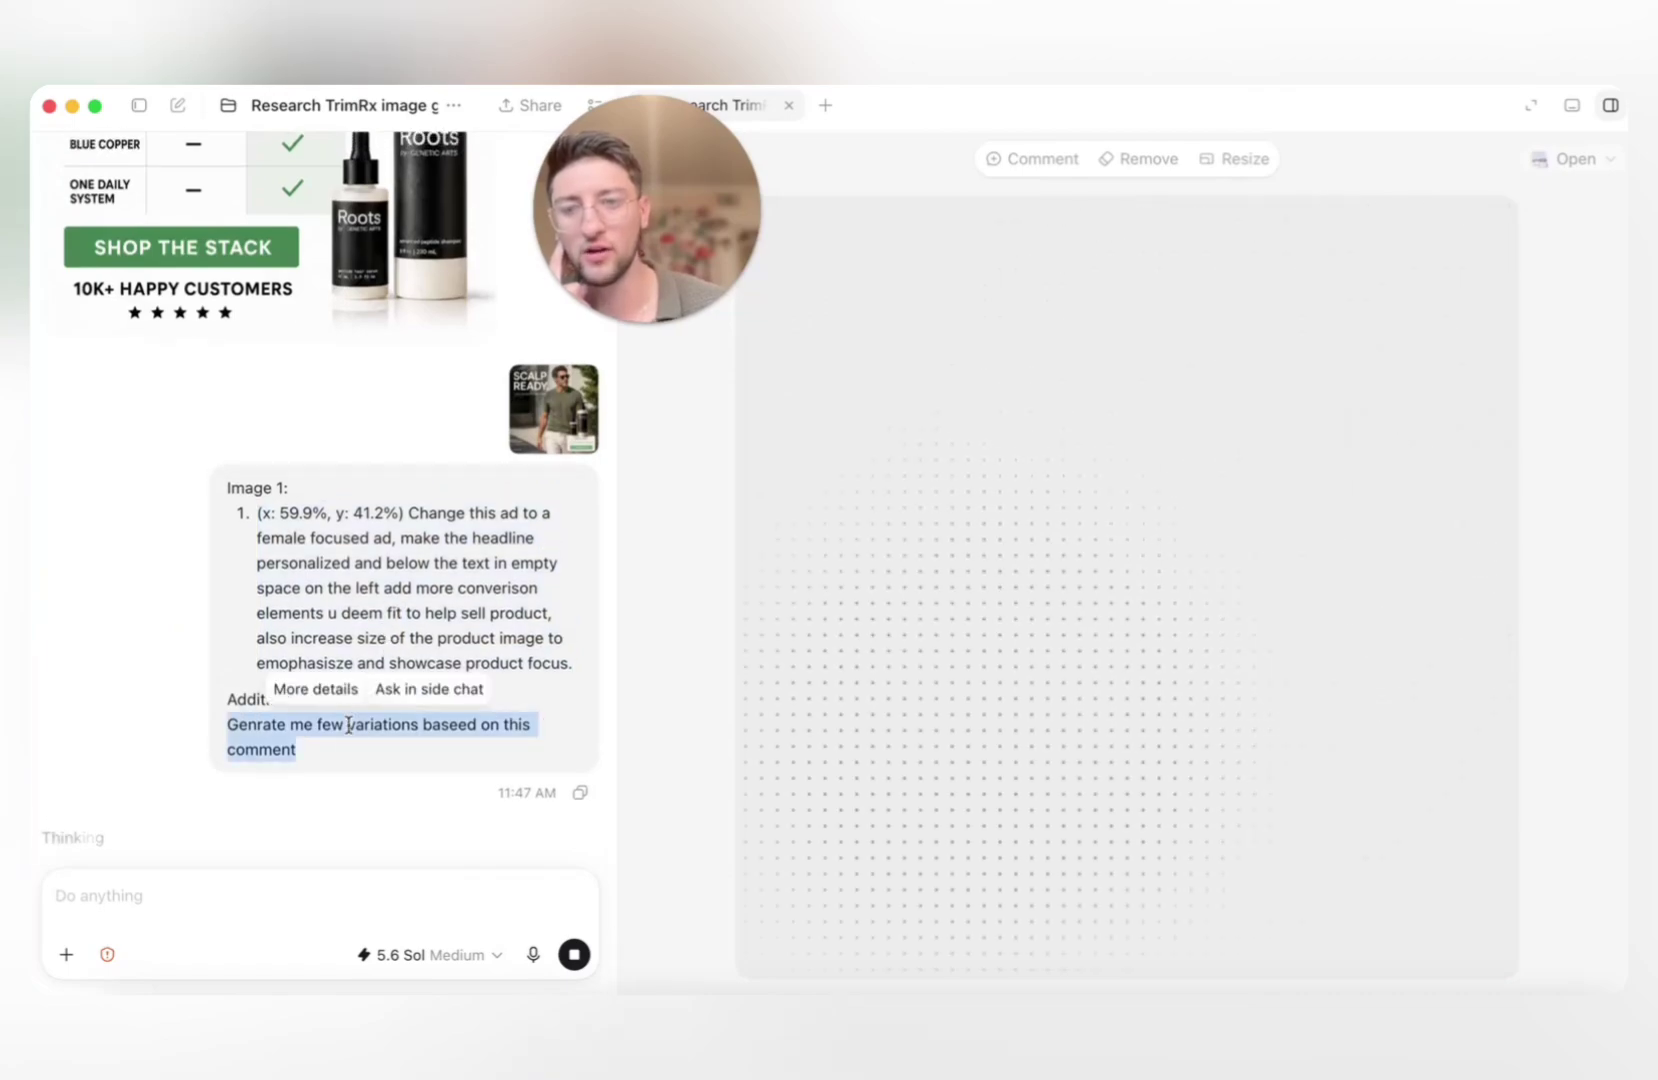
pyautogui.click(349, 745)
pyautogui.tripleClick(360, 724)
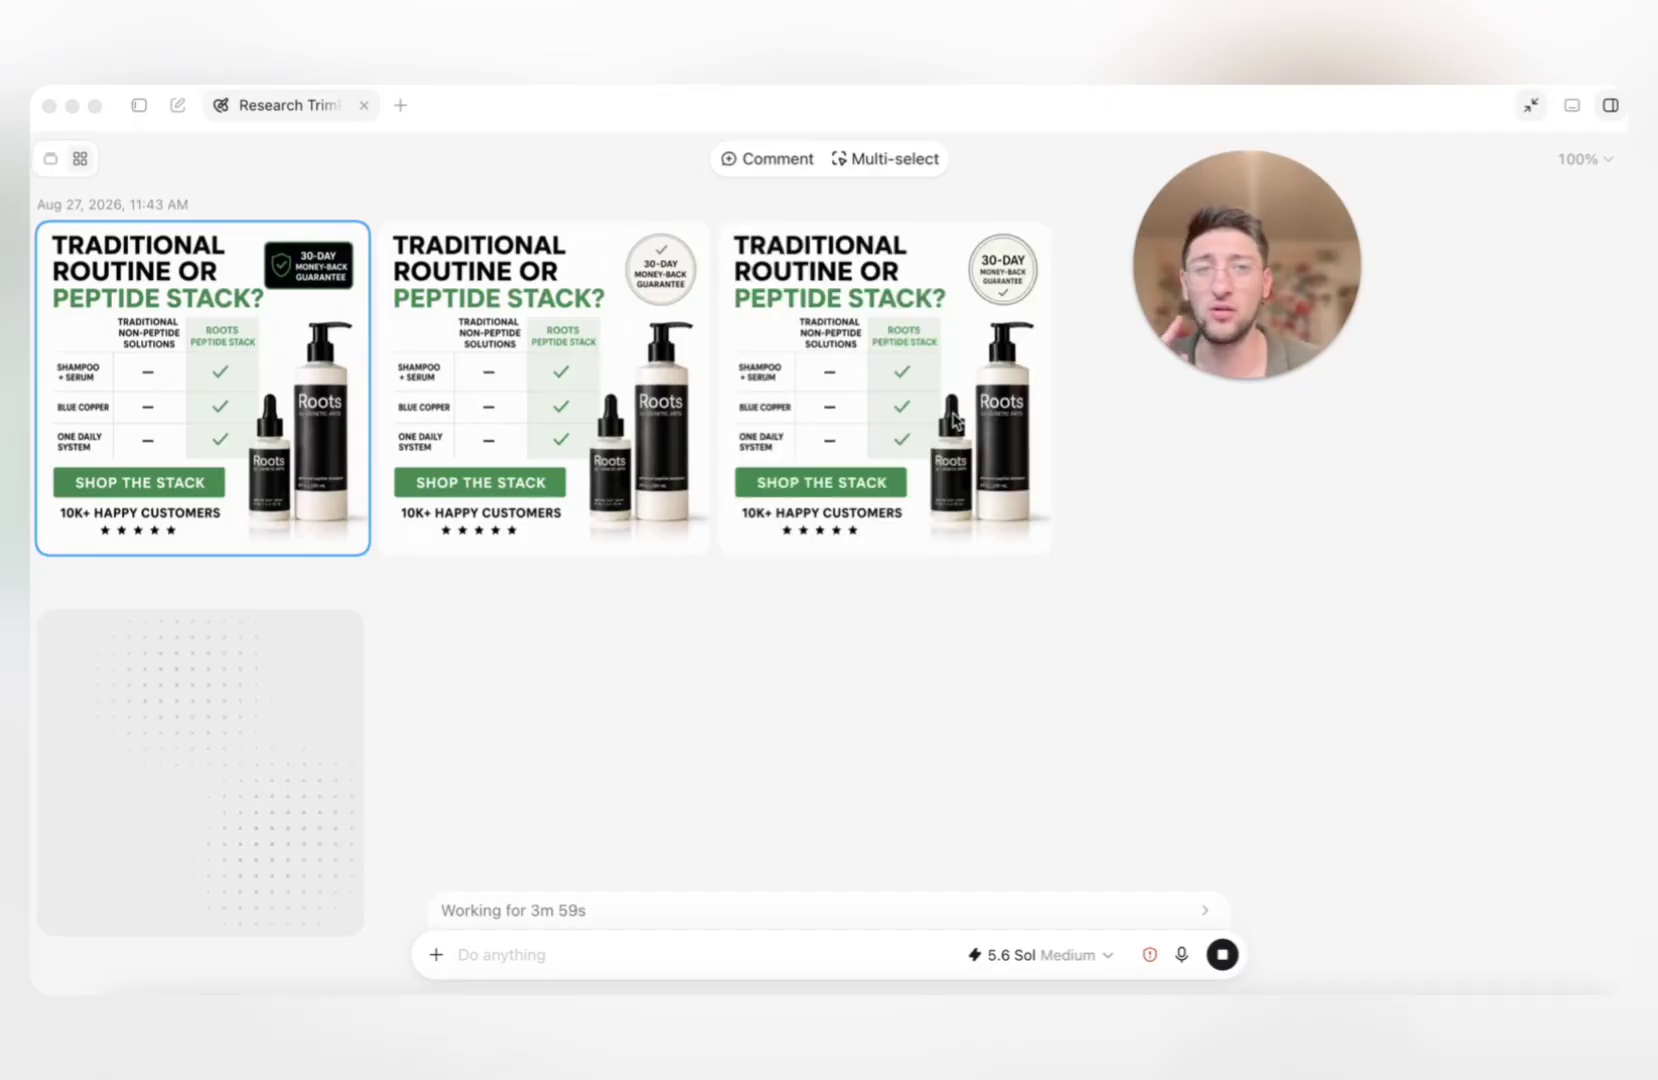
# Restore the chat beside the canvas gallery and look over the guarantee badge variations and earlier ad requests.
pyautogui.click(768, 630)
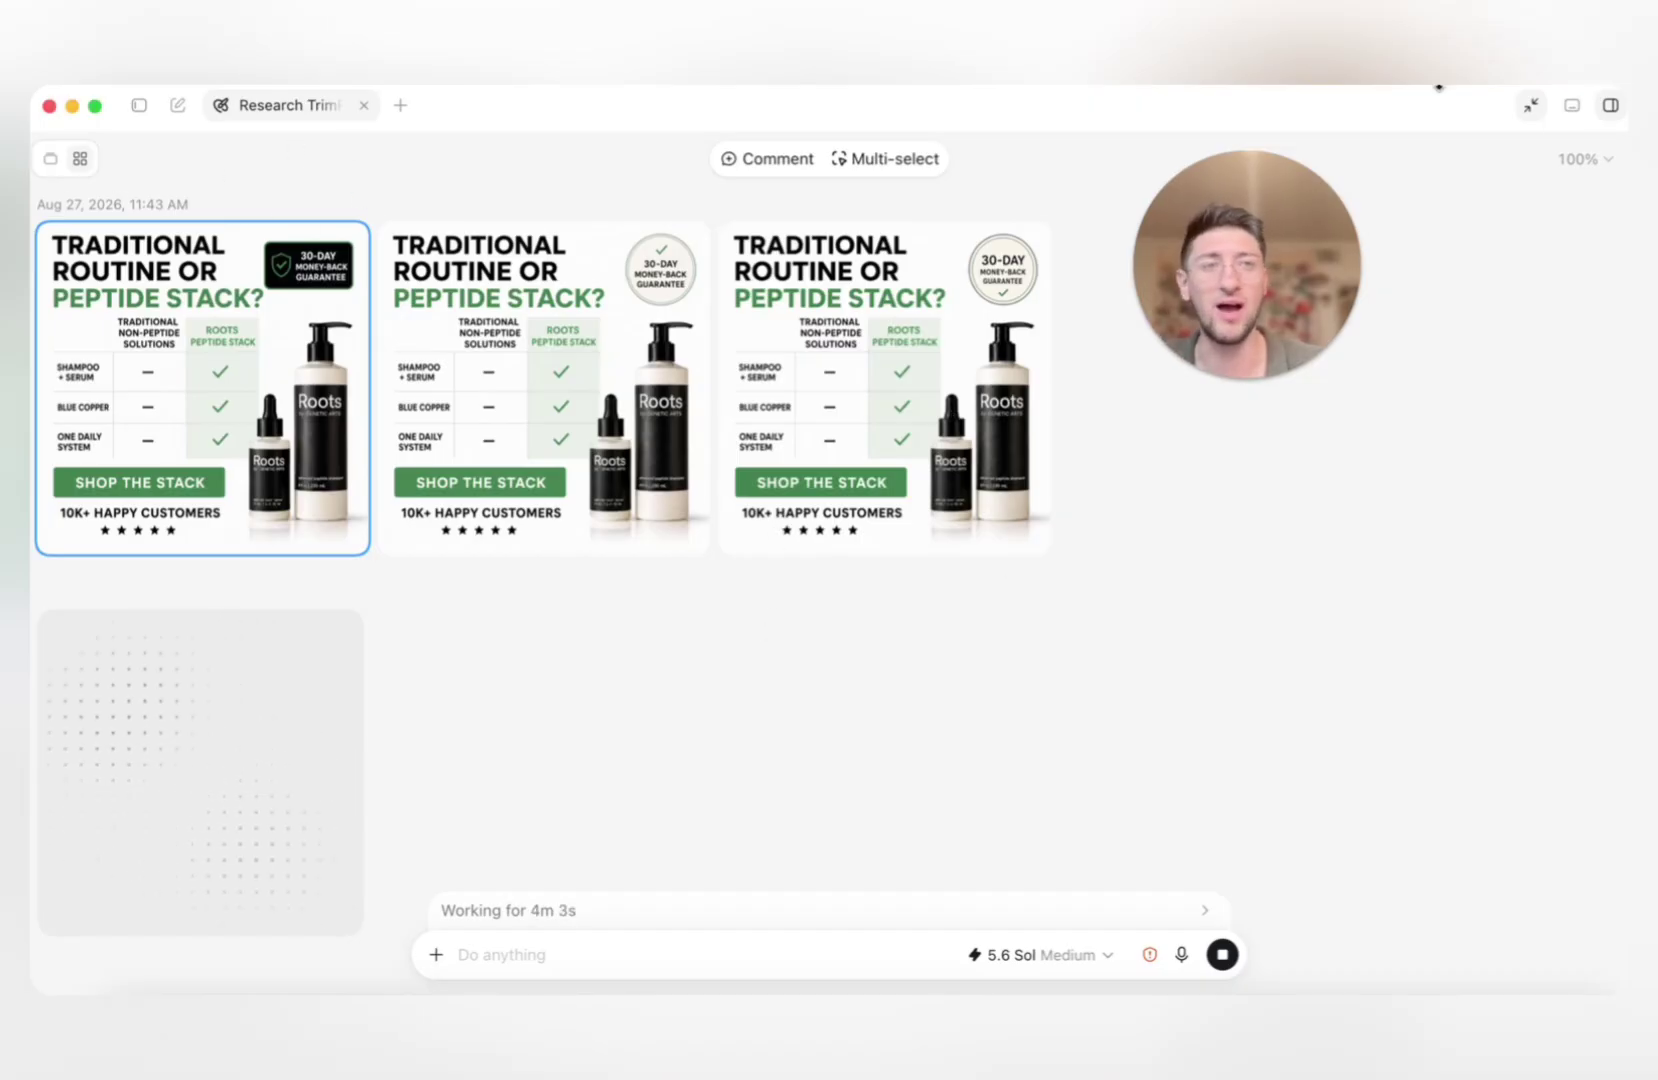
pyautogui.click(1531, 105)
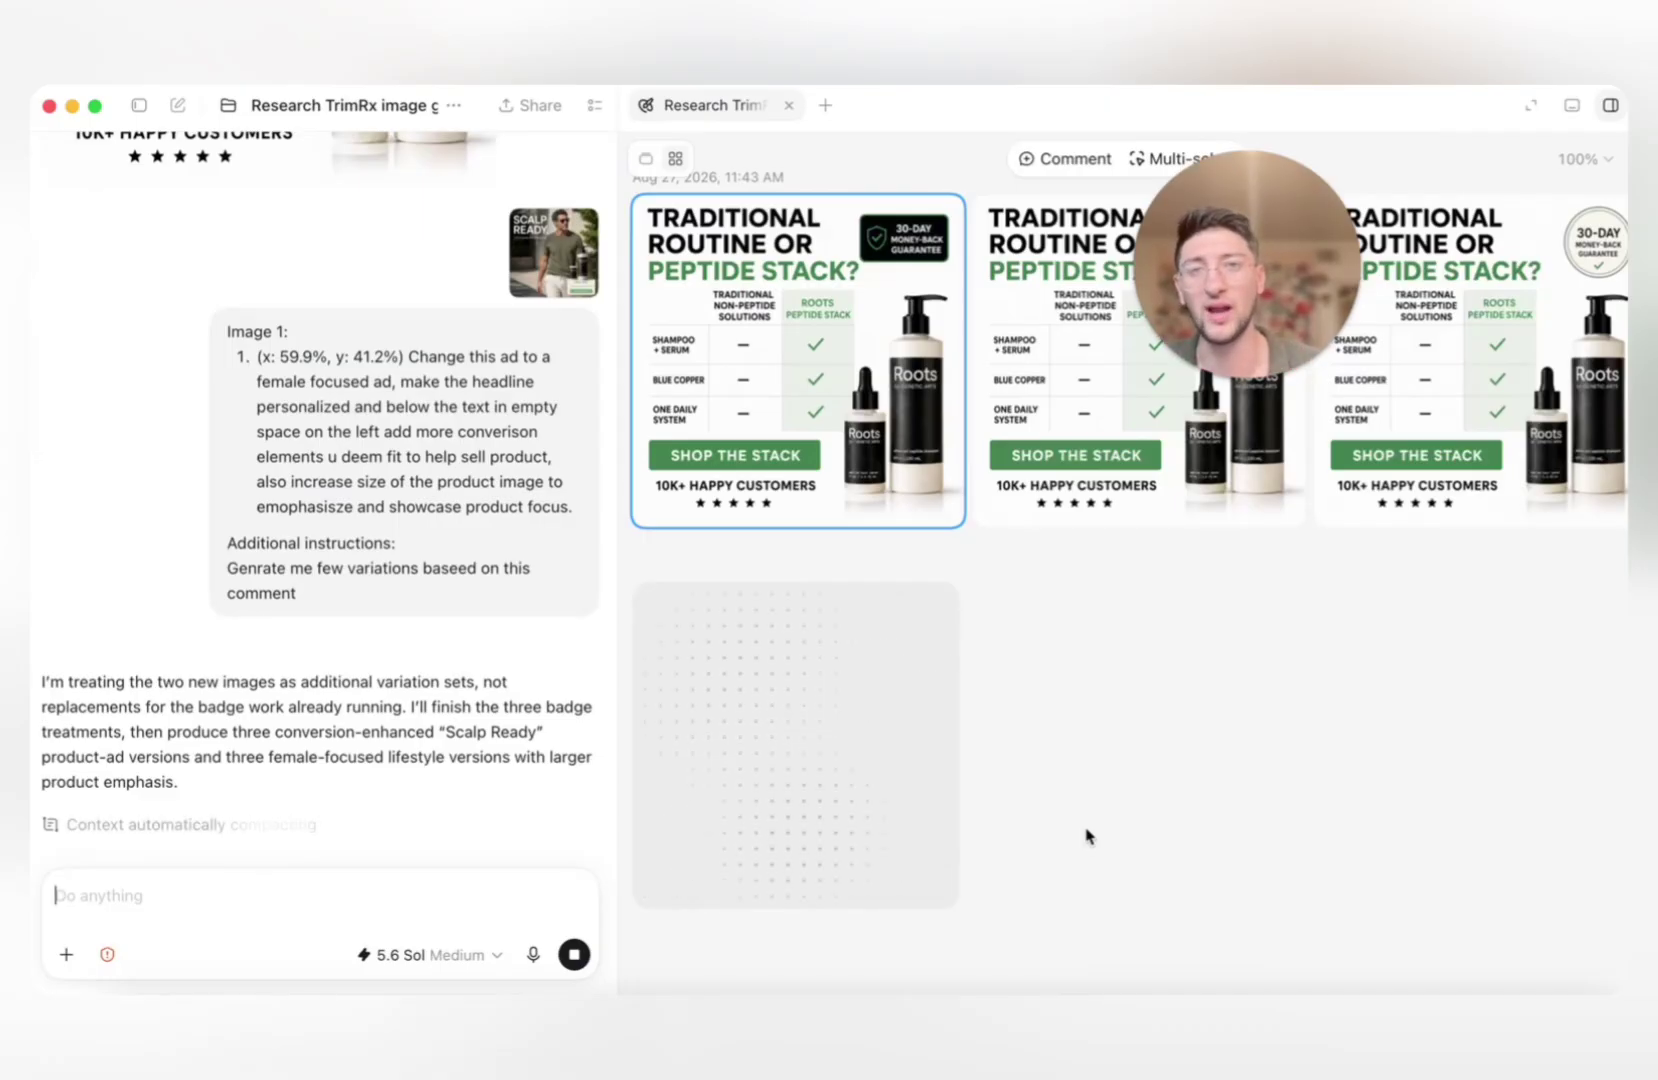
pyautogui.scroll(-5, 1077, 810)
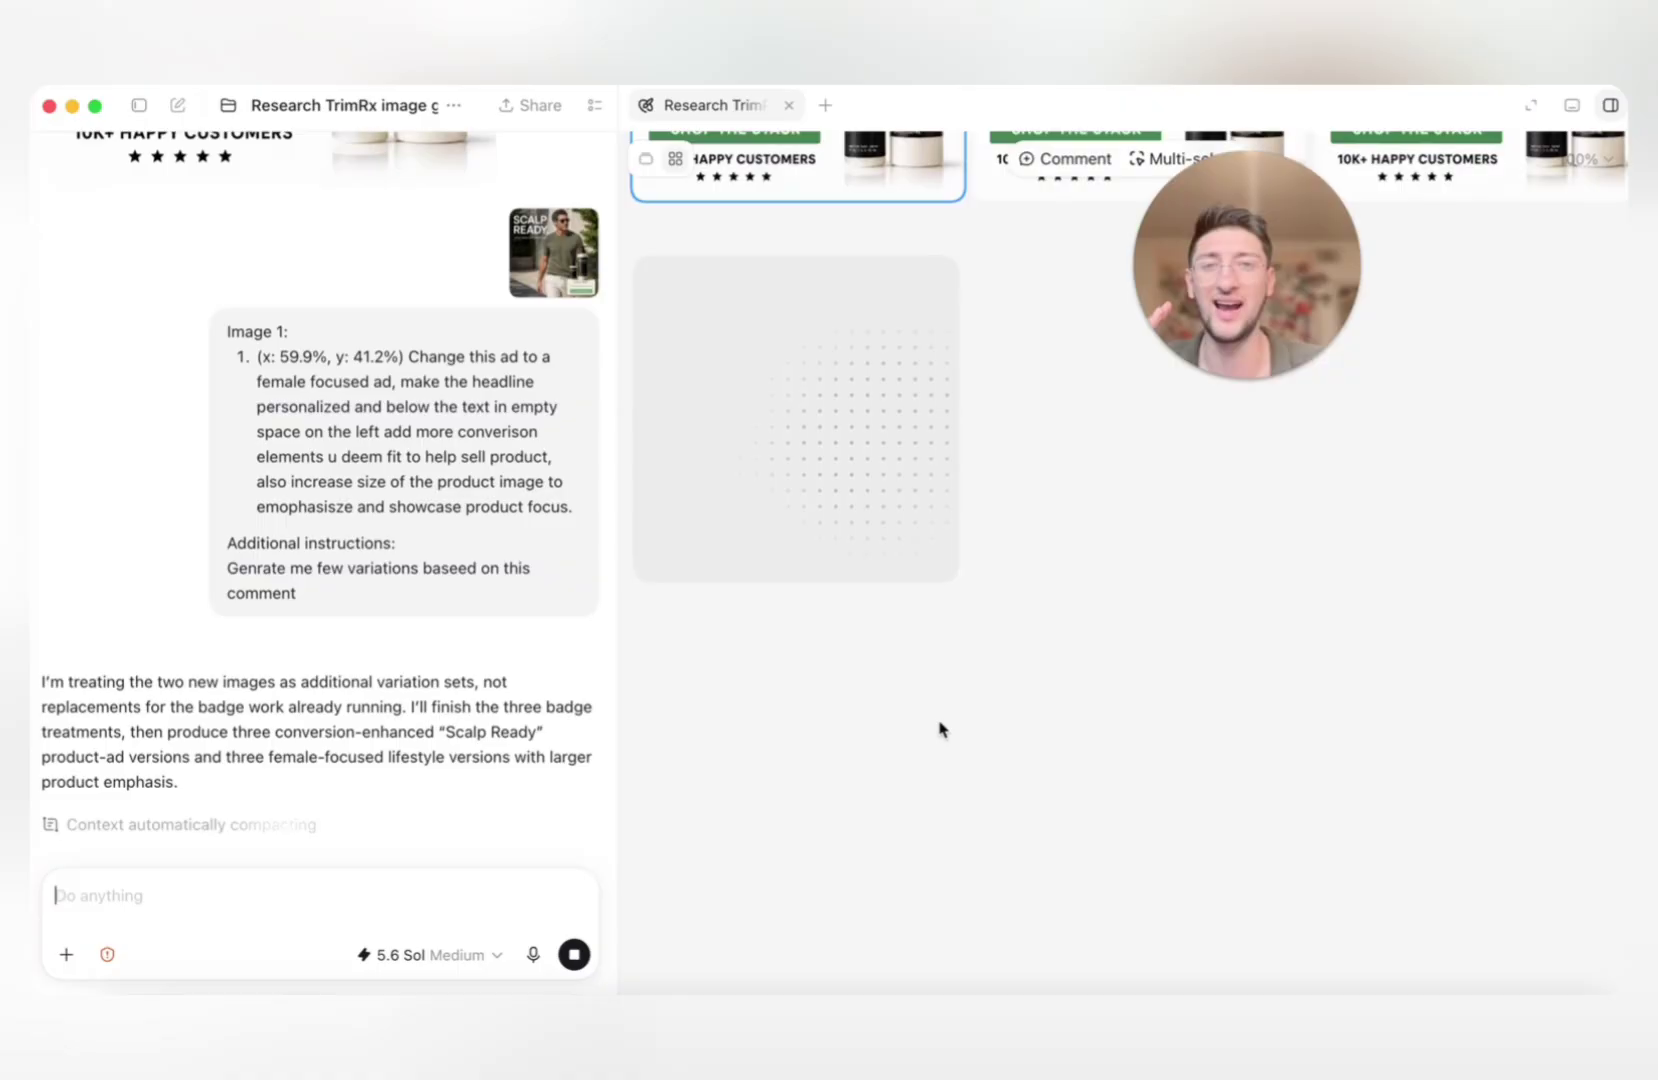
pyautogui.scroll(5, 940, 730)
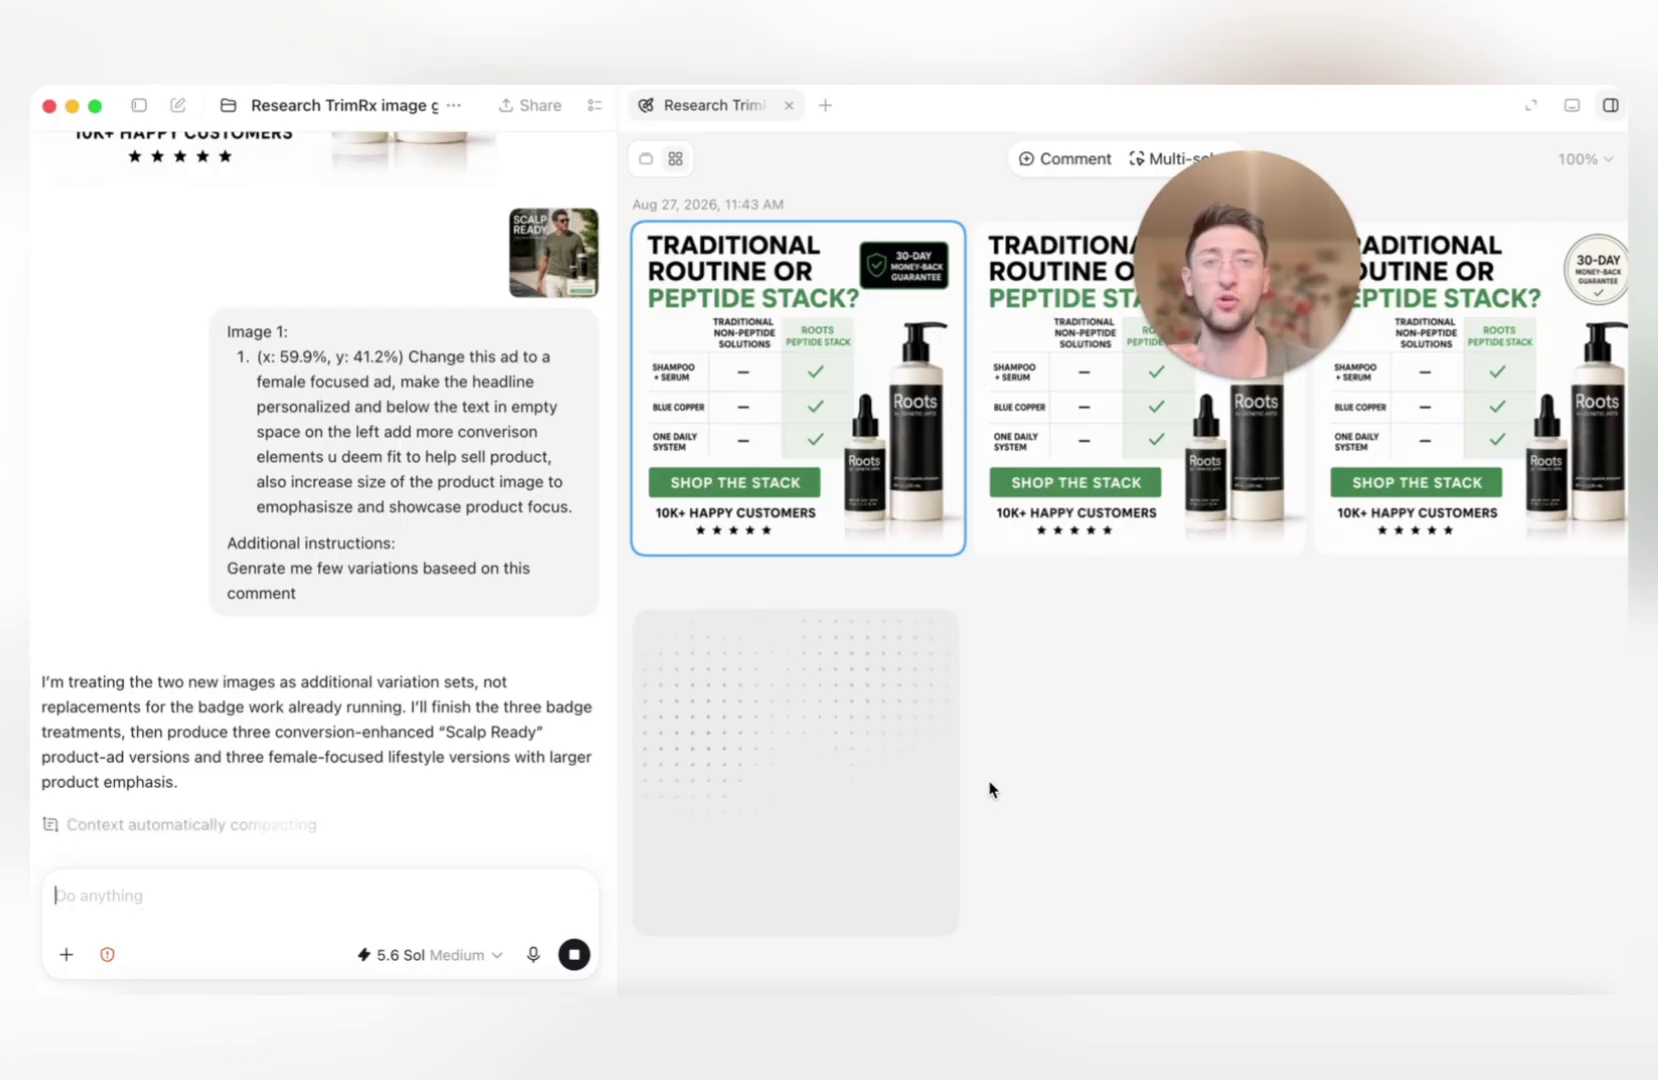
pyautogui.scroll(15, 460, 620)
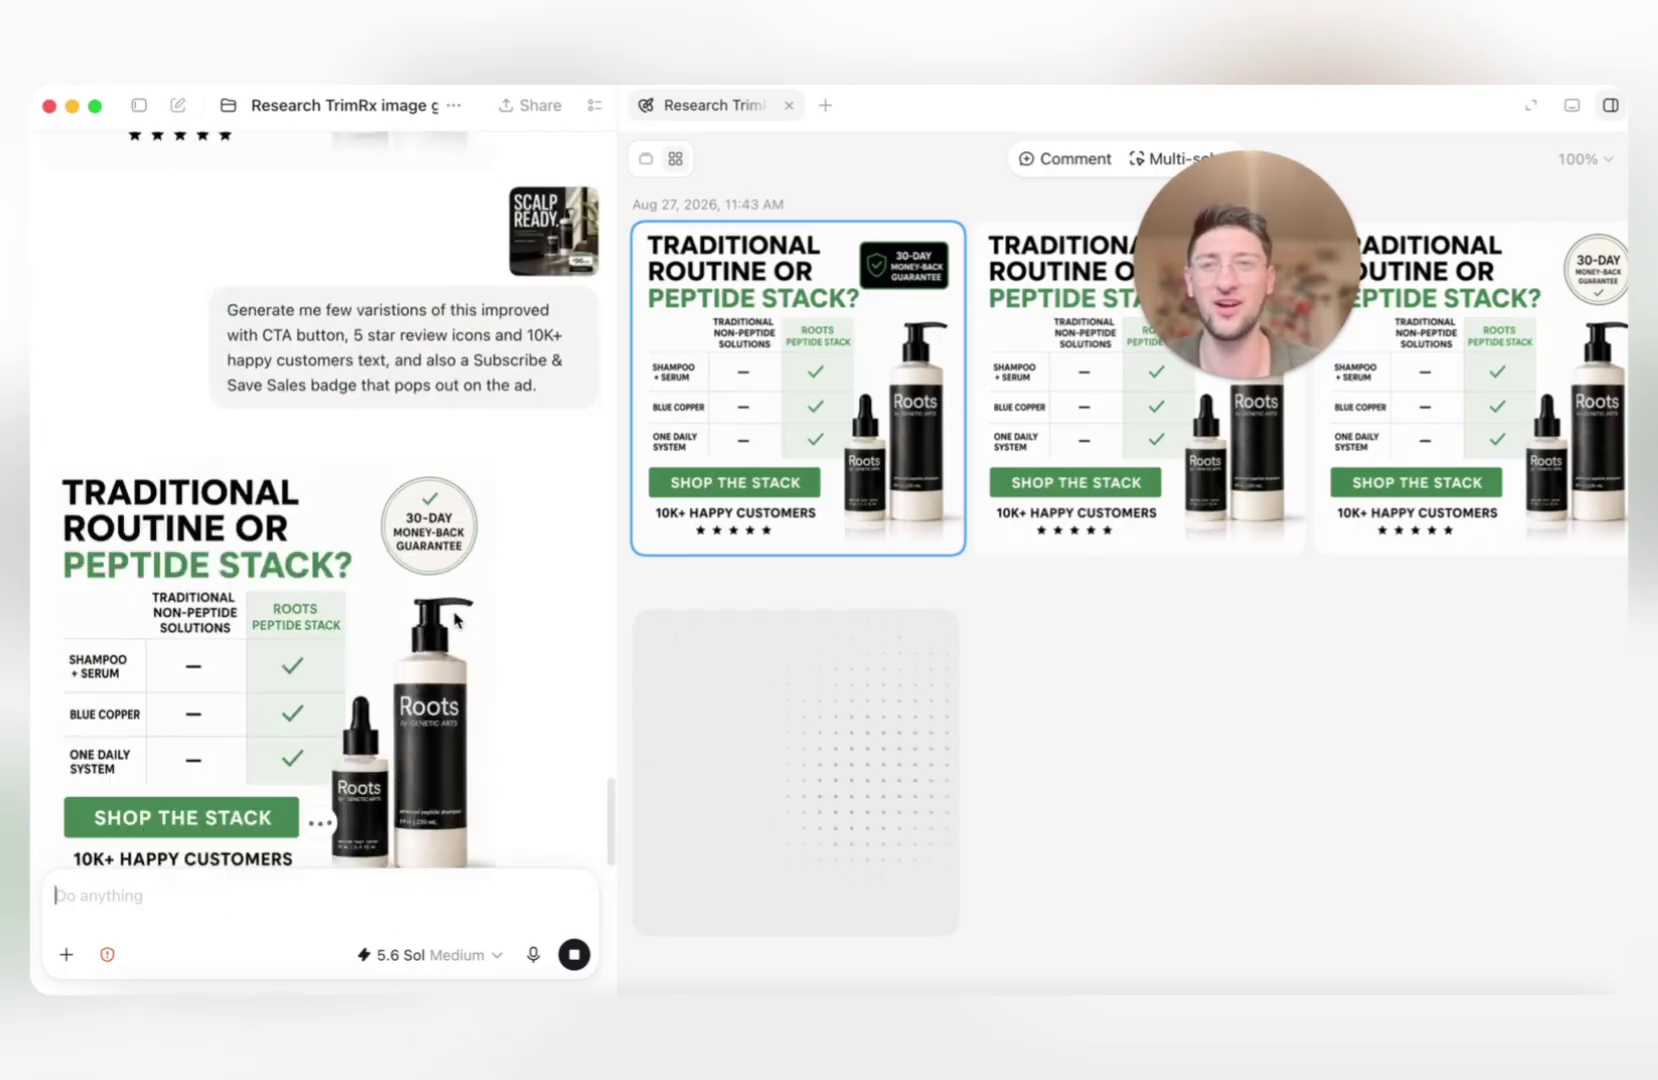